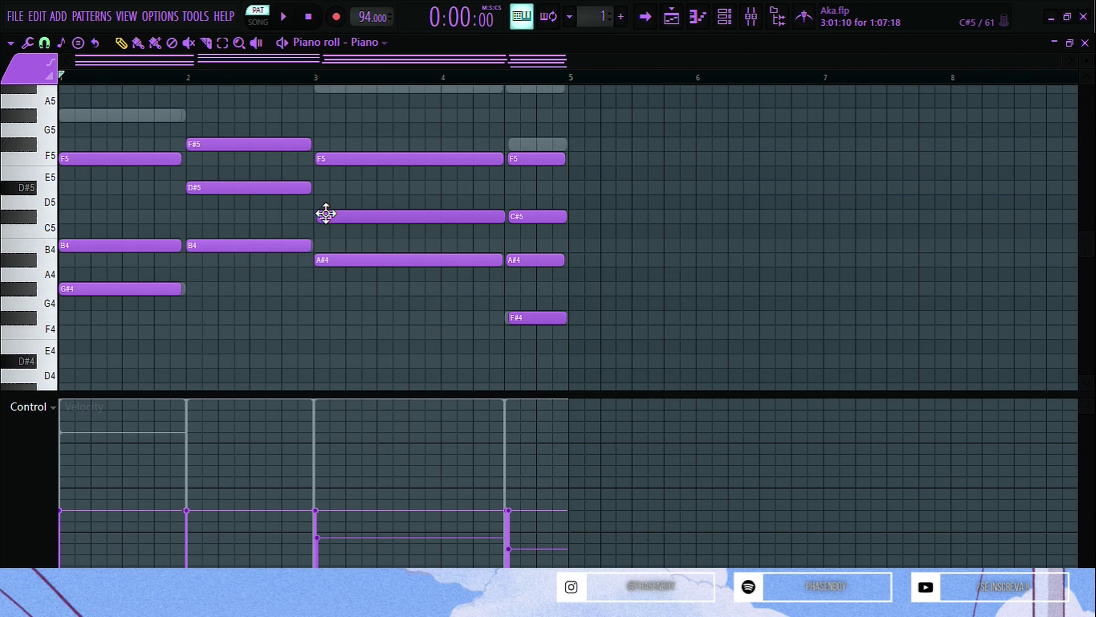
- Play back the Piano chord pattern and inspect the channel's Lounge Lizard instrument and mixer effects
{"action": "left_click", "coordinate": [284, 17]}
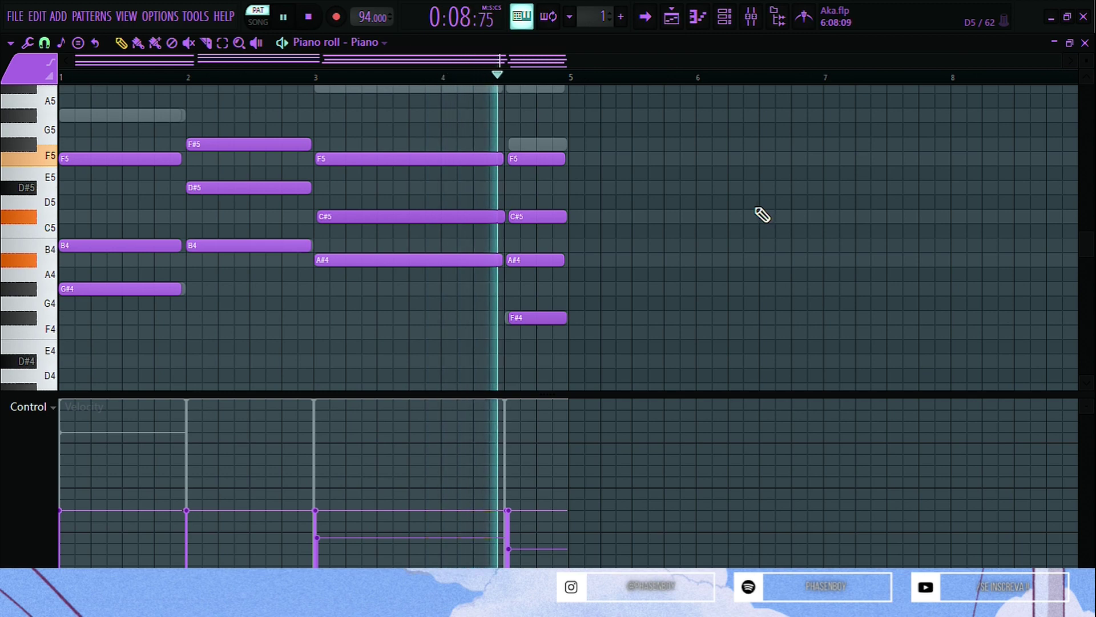
{"action": "left_click", "coordinate": [747, 16]}
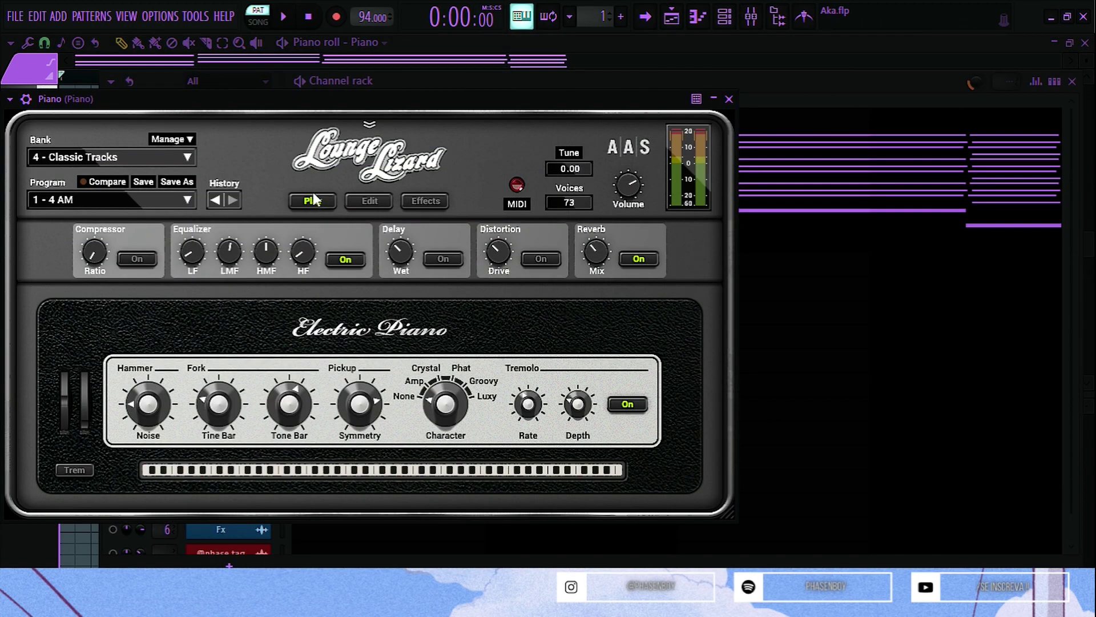
{"action": "left_click", "coordinate": [730, 100]}
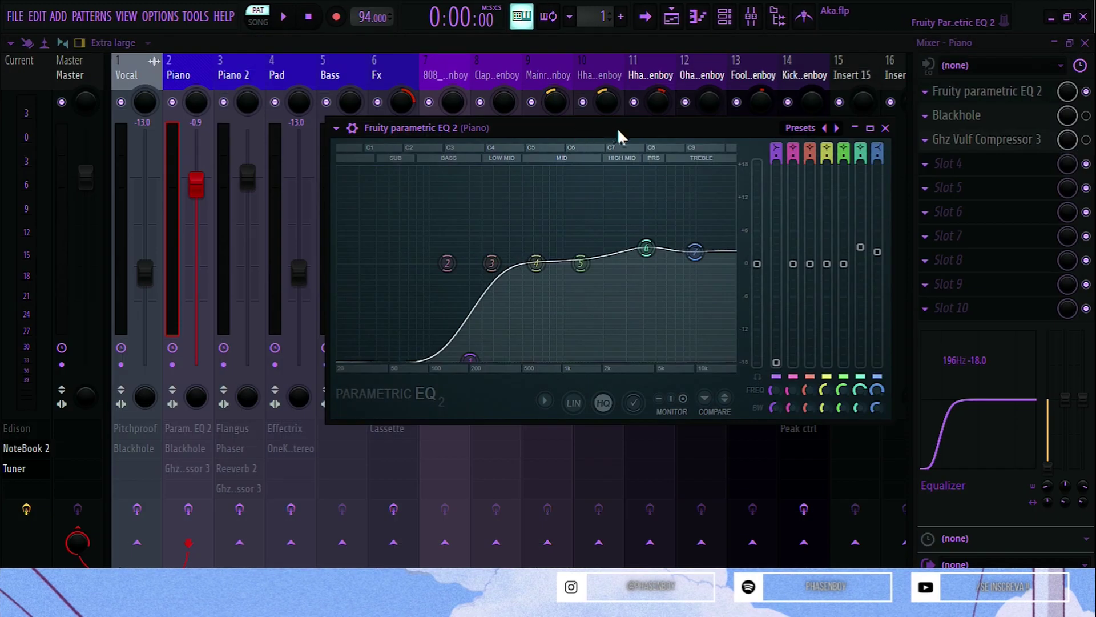
{"action": "left_click", "coordinate": [996, 110]}
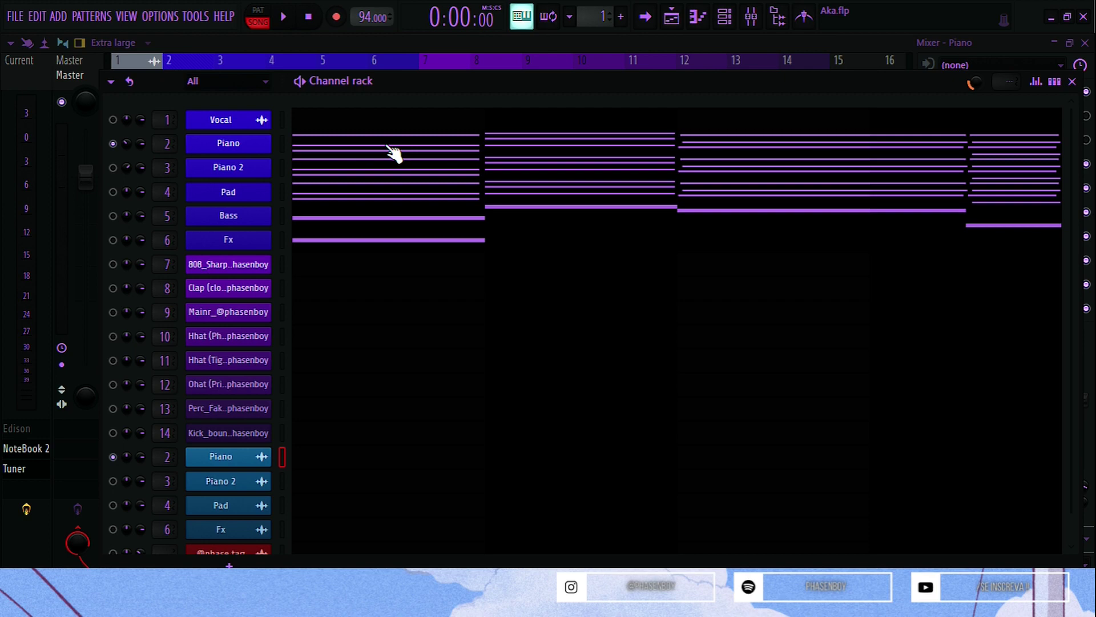
- Review the Piano 2 channel's Xpand!2 instrument and play back its chord pattern
{"action": "left_click", "coordinate": [393, 154]}
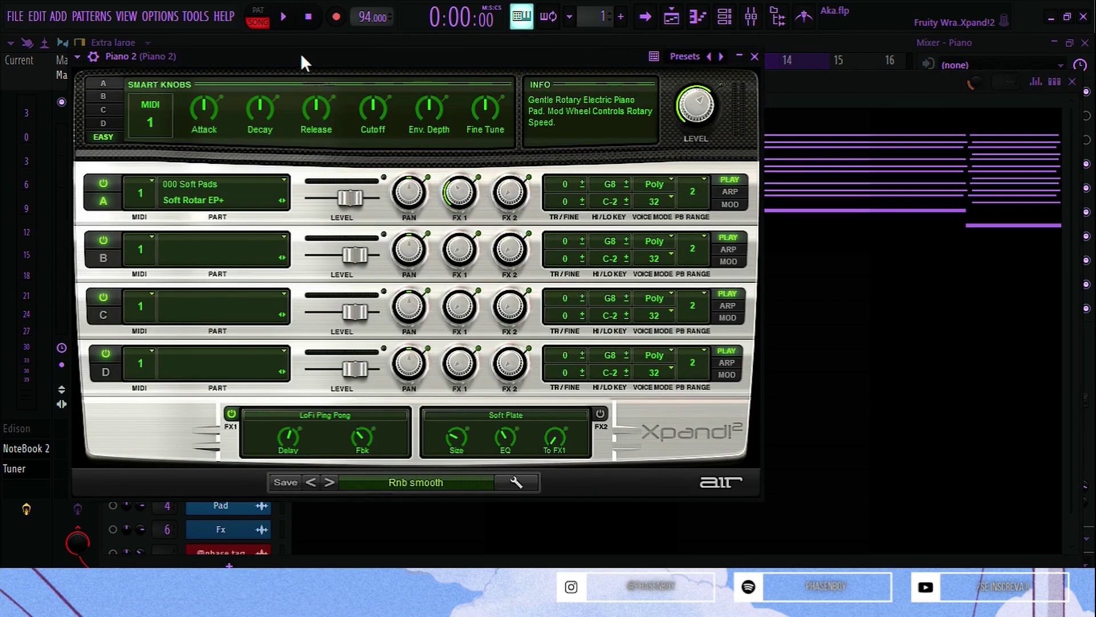
{"action": "left_click_drag", "start_coordinate": [300, 52], "coordinate": [505, 49]}
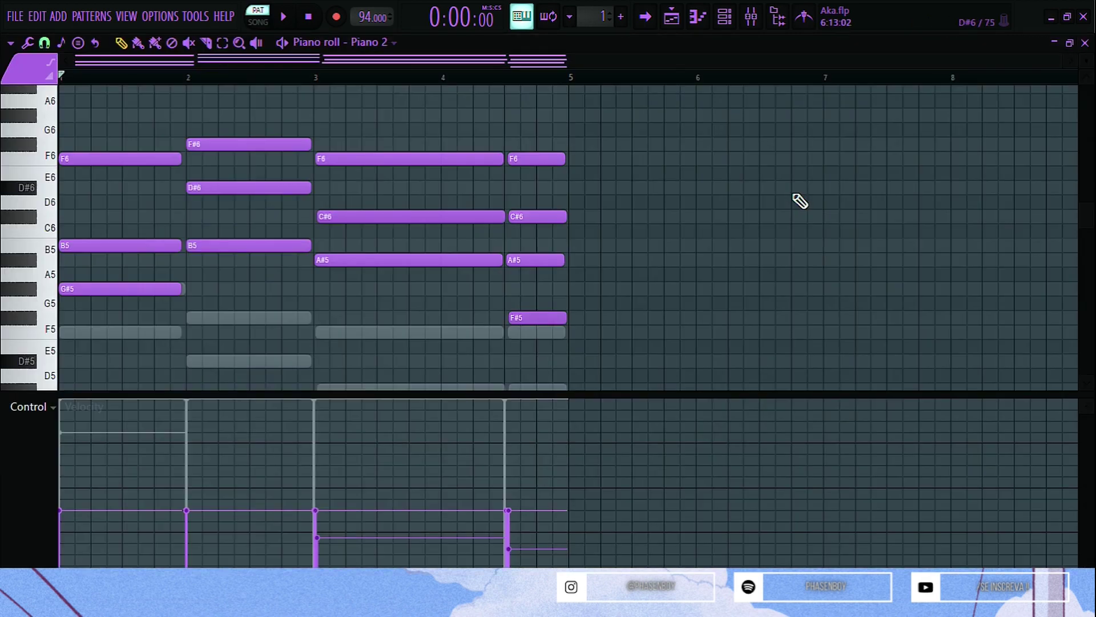
{"action": "key", "text": "space"}
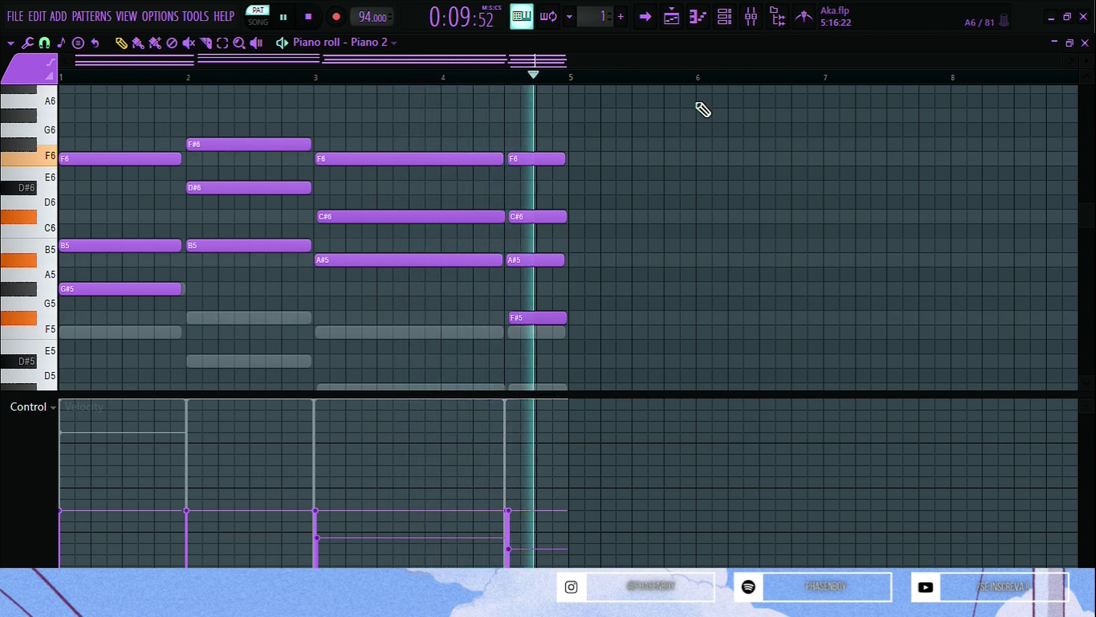
{"action": "key", "text": "space"}
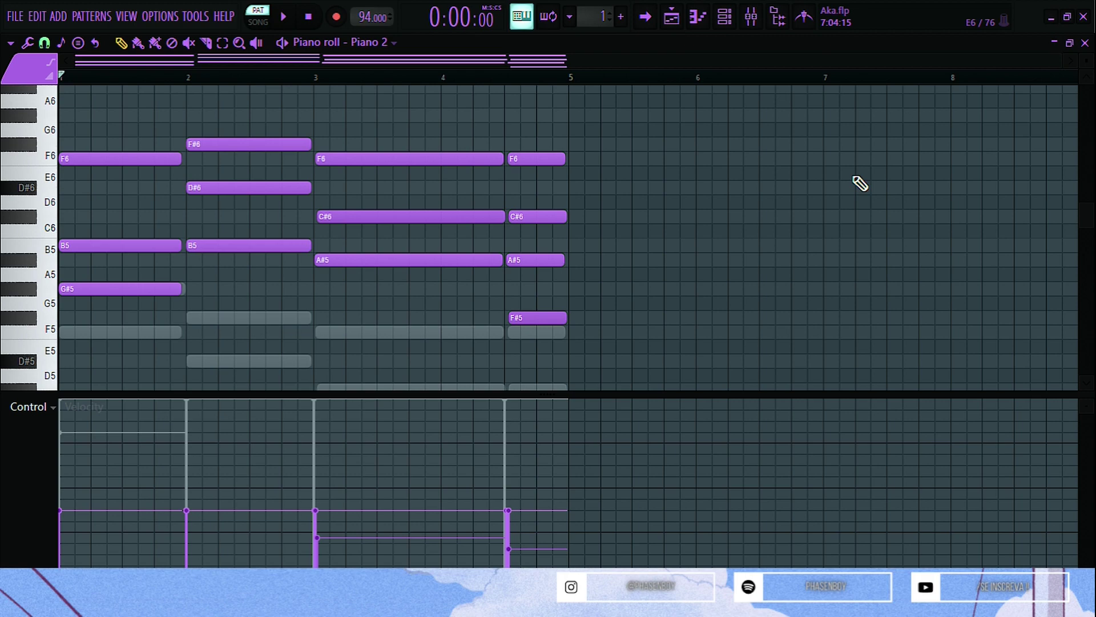
- Inspect the Piano 2 mixer effects: Fruity Flangus, Fruity Phaser, Fruity Reeverb 2 and Ghz Vulf Compressor 3
{"action": "key", "text": "F9"}
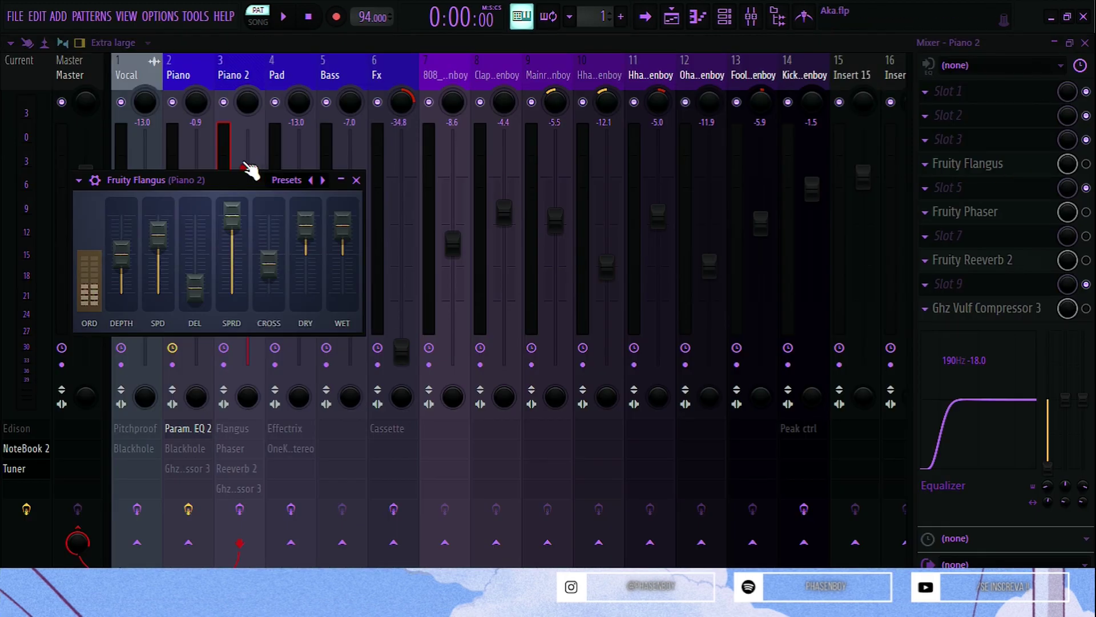
{"action": "left_click_drag", "start_coordinate": [226, 177], "coordinate": [491, 157]}
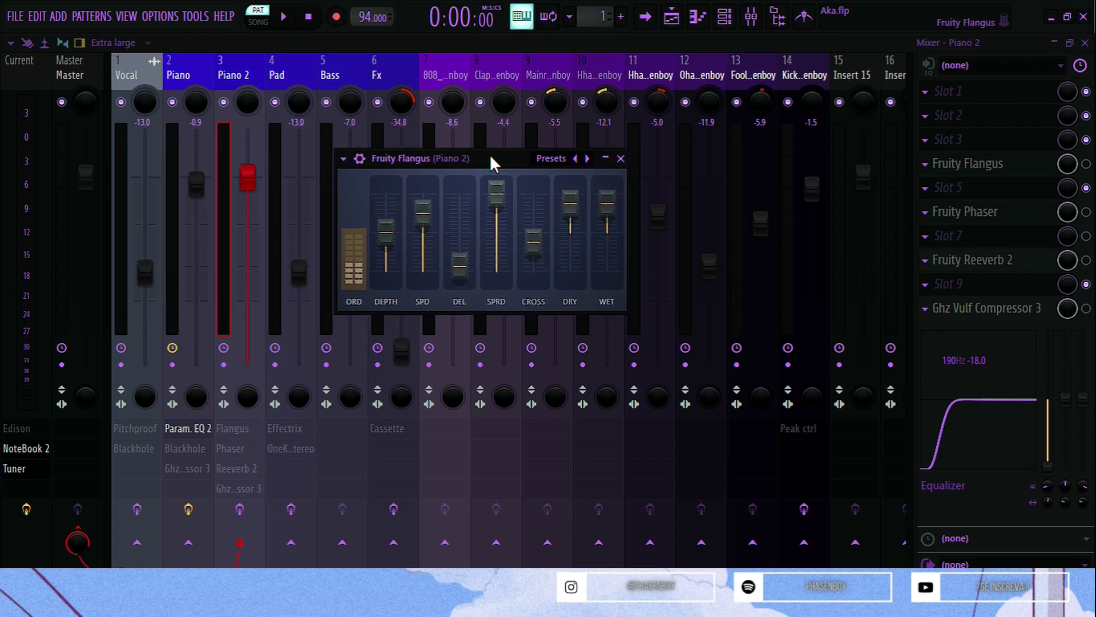
{"action": "left_click", "coordinate": [965, 211]}
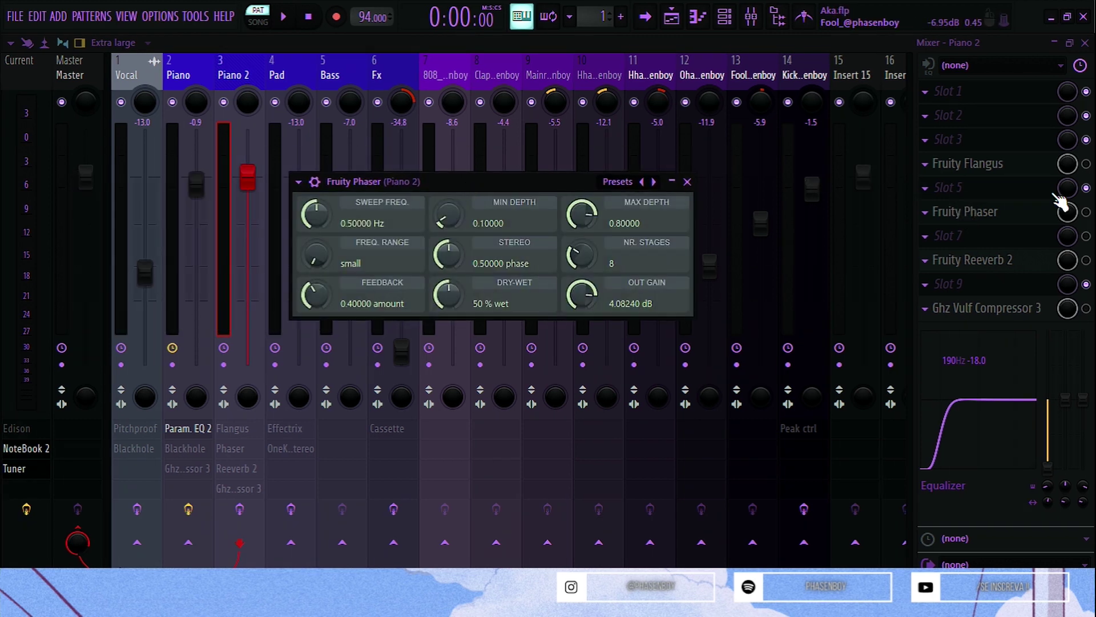
{"action": "left_click", "coordinate": [973, 260]}
{"action": "left_click_drag", "start_coordinate": [498, 218], "coordinate": [586, 180]}
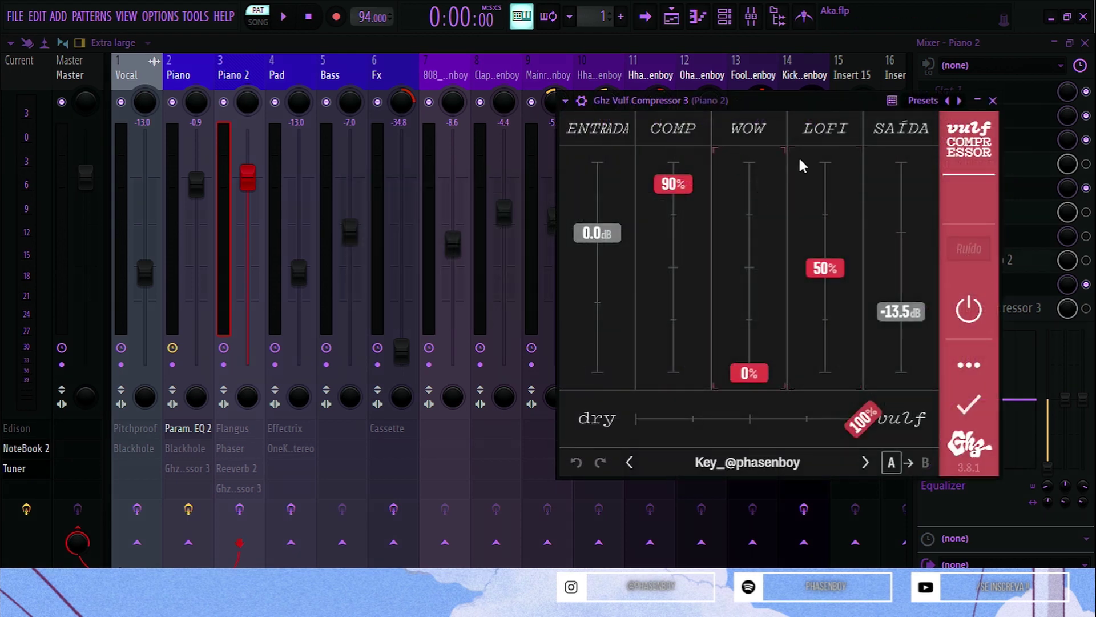
{"action": "left_click", "coordinate": [993, 101]}
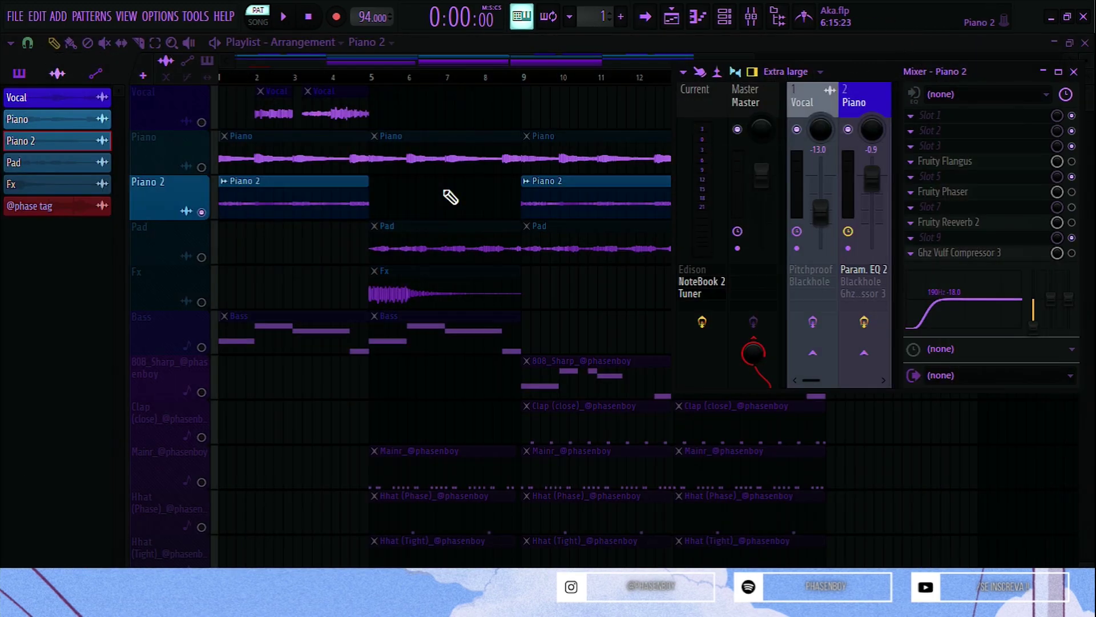
- Listen to the Piano 2 track solo in the playlist, and again together with the Piano track
{"action": "key", "text": "space"}
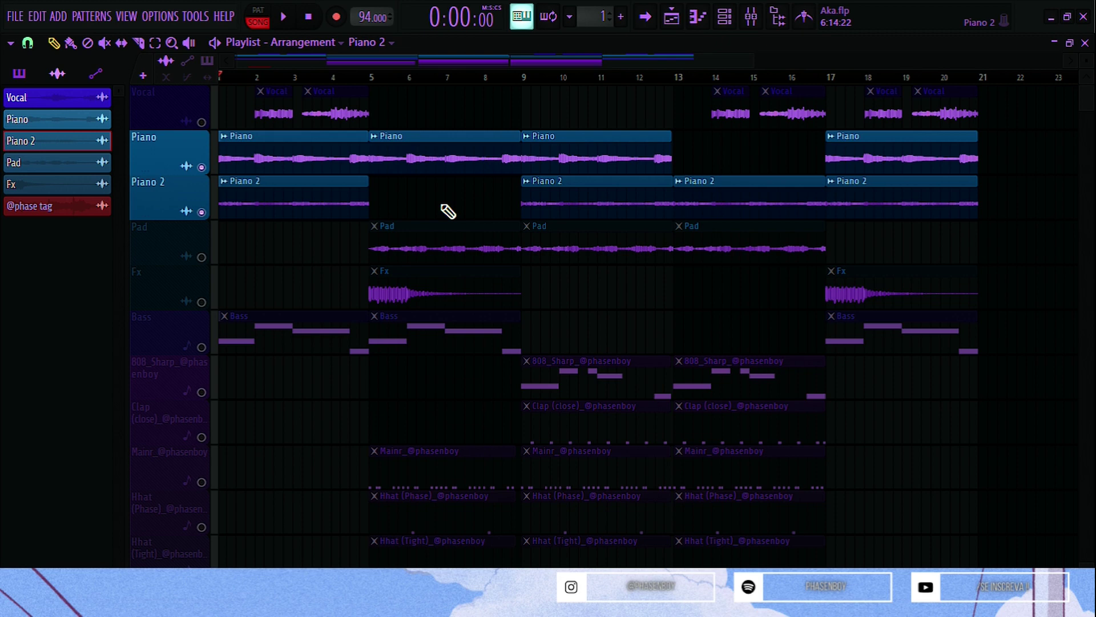
{"action": "key", "text": "space"}
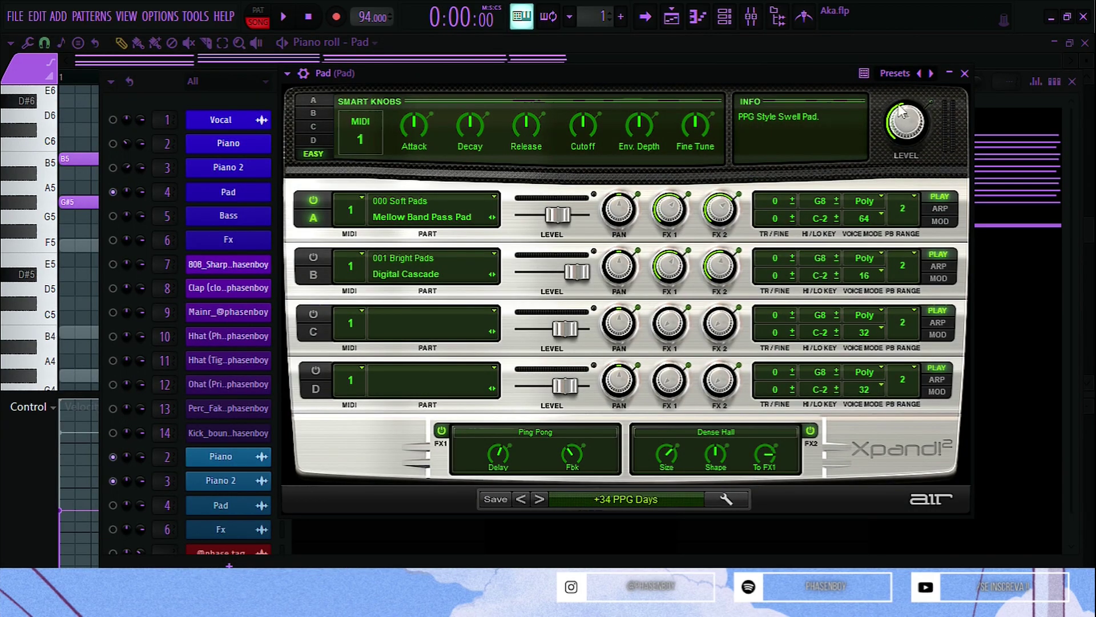
- Review the Pad channel's Xpand!2 instrument and notes, and play the Pad track together with Piano 2 and Piano
{"action": "left_click", "coordinate": [965, 73]}
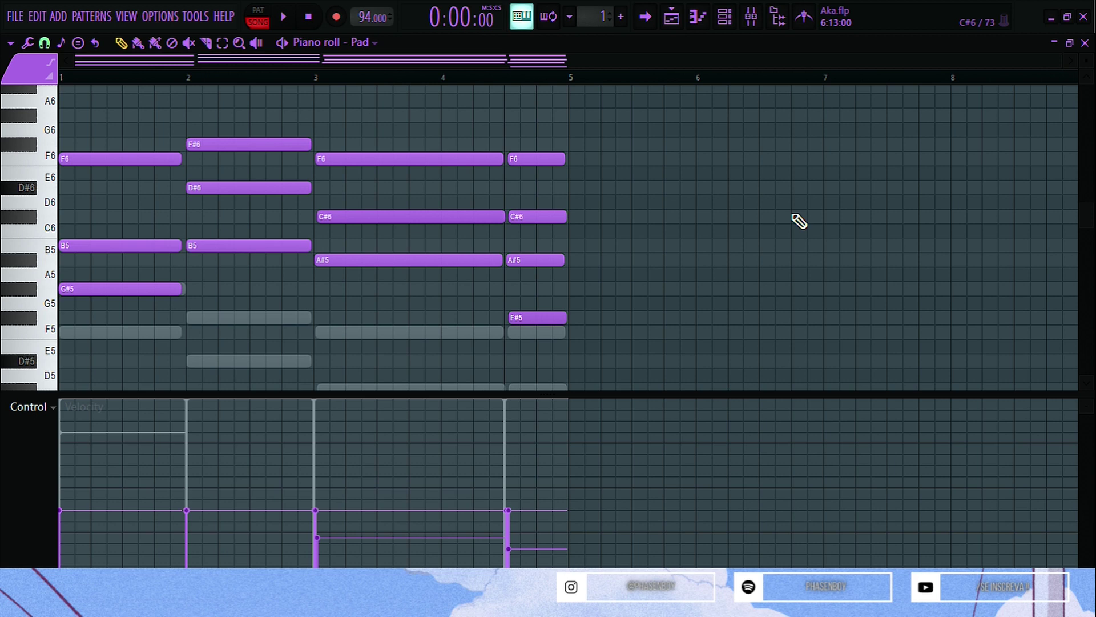
{"action": "key", "text": "space"}
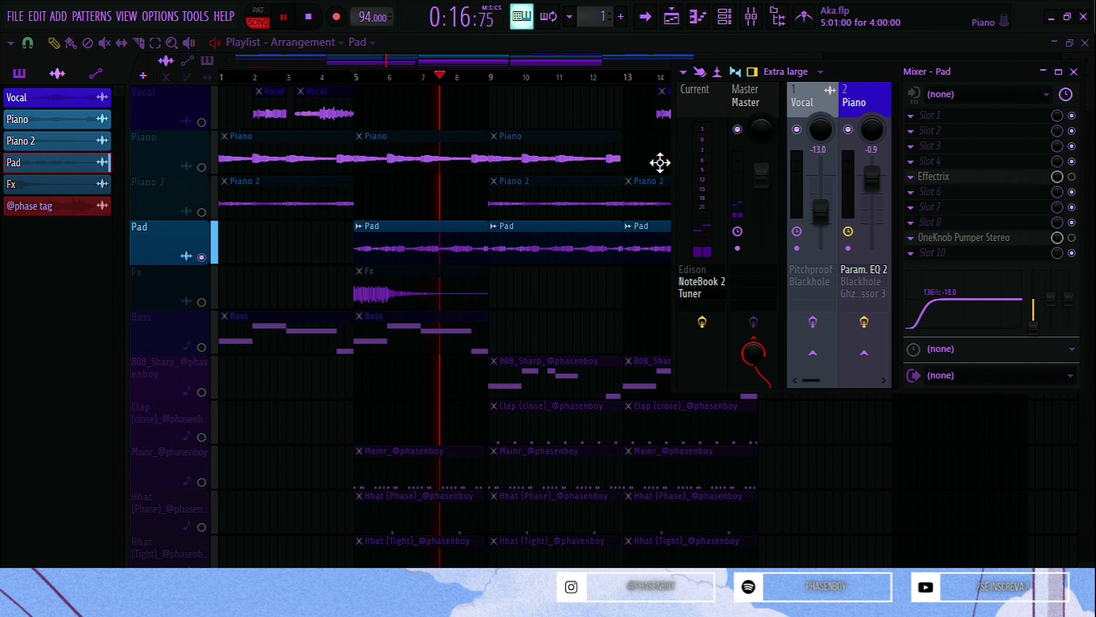
{"action": "left_click", "coordinate": [209, 215]}
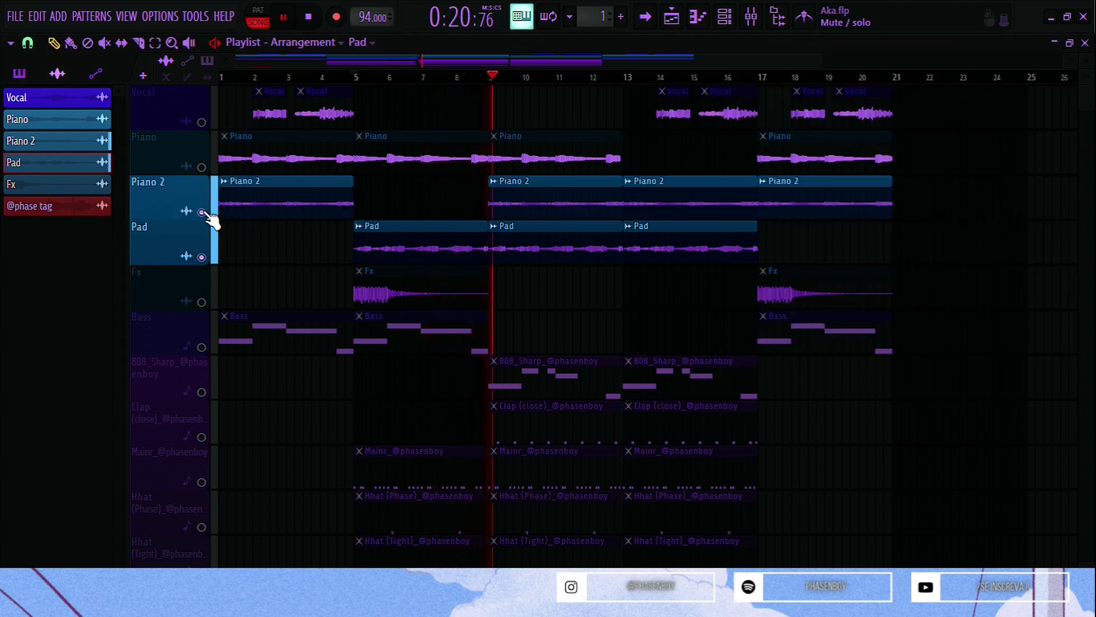
{"action": "left_click", "coordinate": [189, 167], "text": "ctrl"}
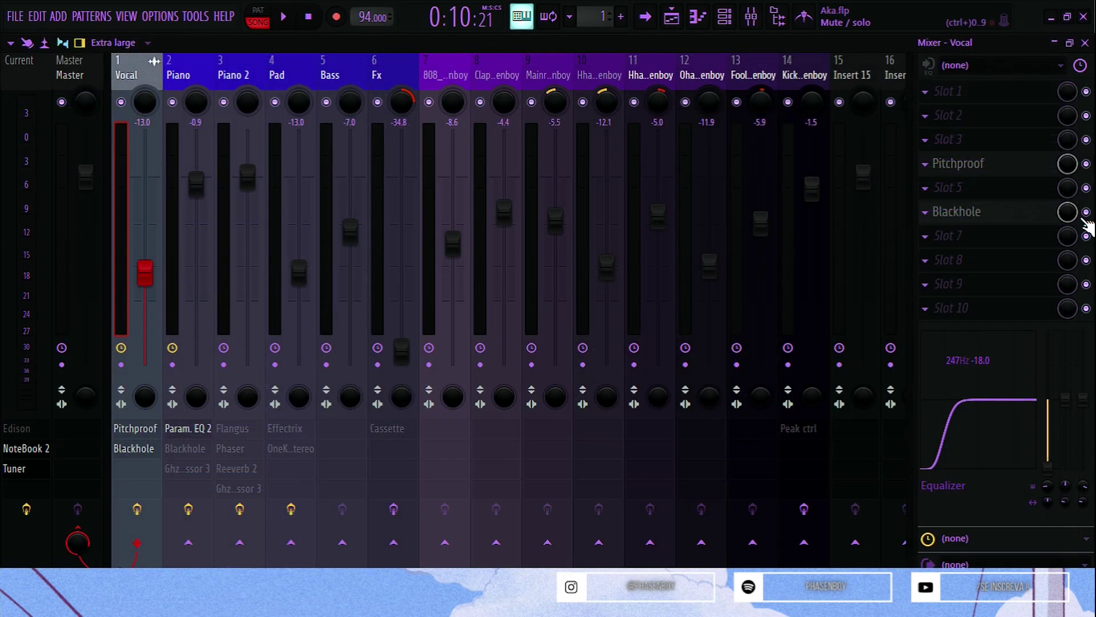
- Inspect the Pitchproof effect on the Vocal mixer channel and play the Vocal track solo in the playlist
{"action": "left_click", "coordinate": [995, 171]}
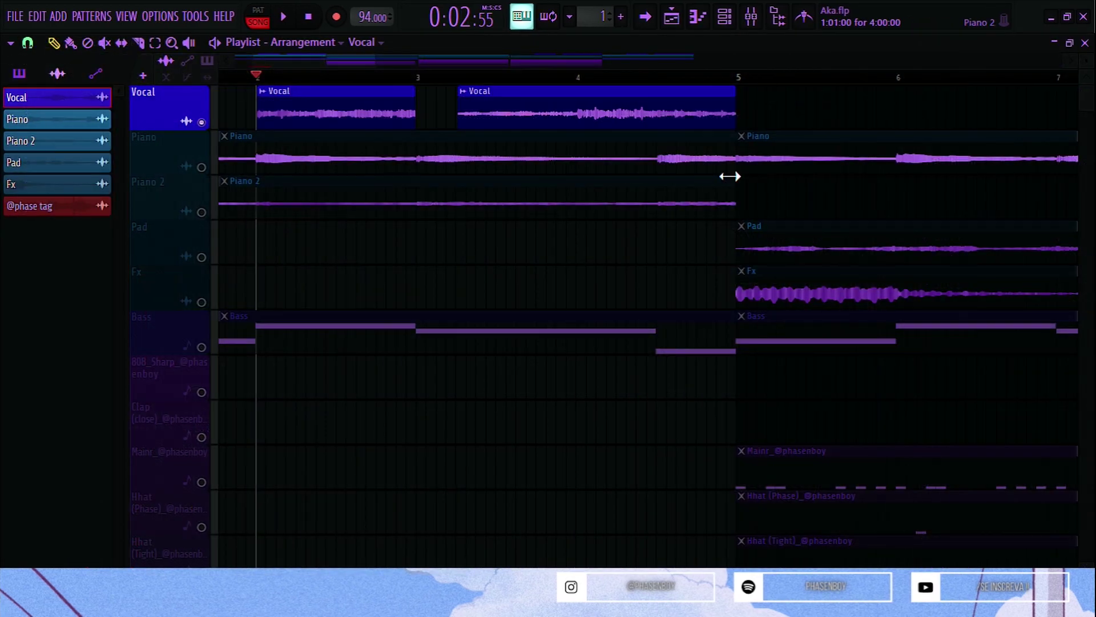
{"action": "key", "text": "space"}
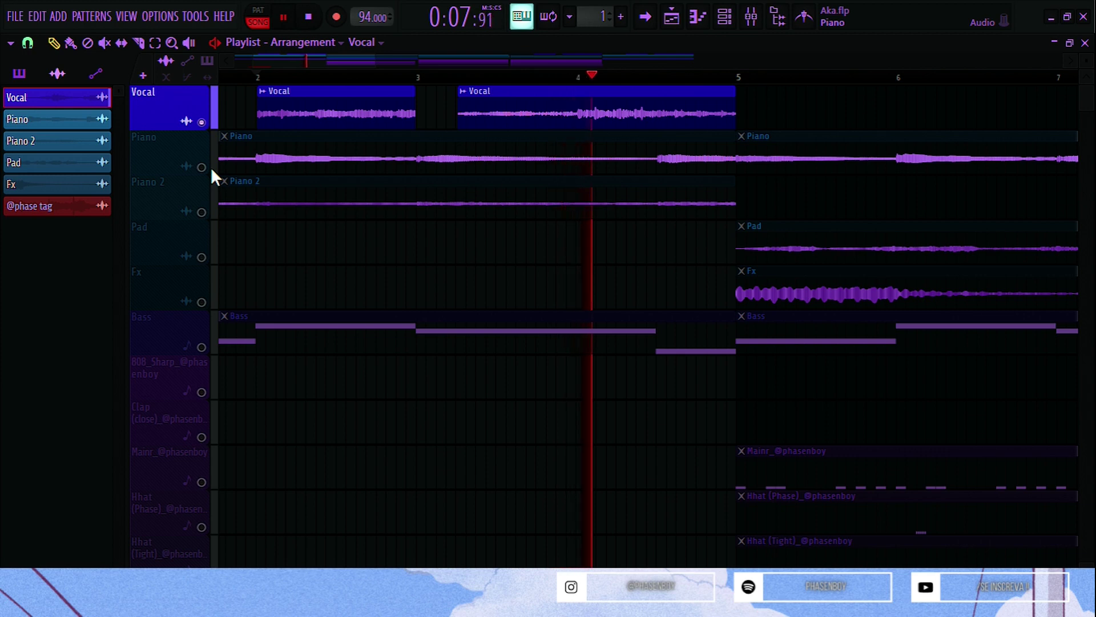
{"action": "scroll", "coordinate": [211, 167], "scroll_direction": "down", "scroll_amount": 3}
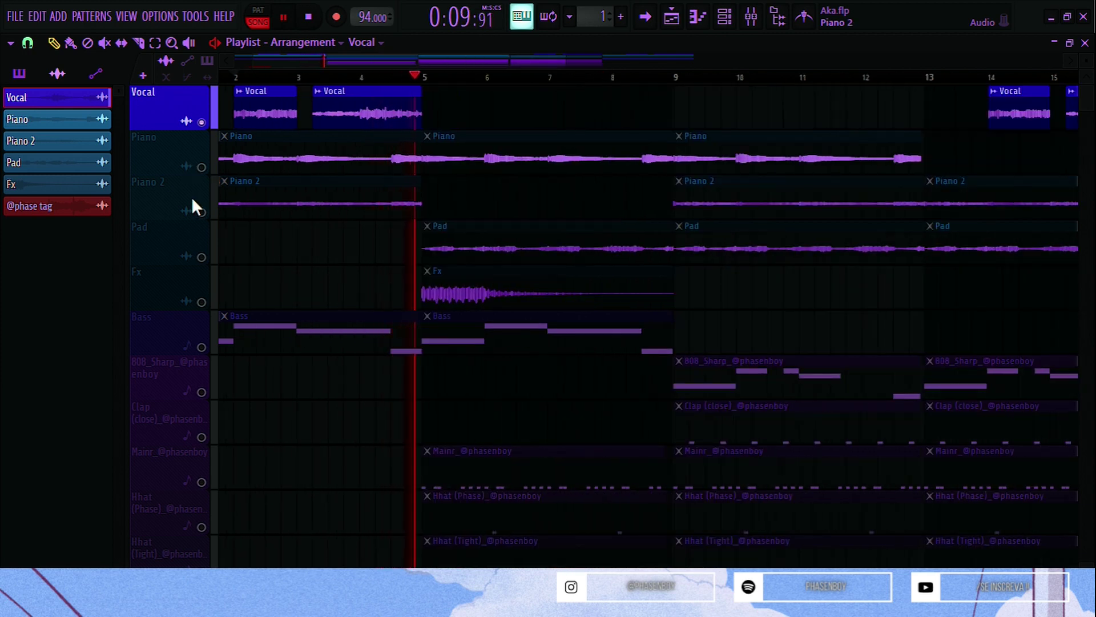
- Unmute the Piano 2 track and play it back together with the Vocal track
{"action": "key", "text": "space"}
{"action": "left_click", "coordinate": [205, 217]}
{"action": "key", "text": "space"}
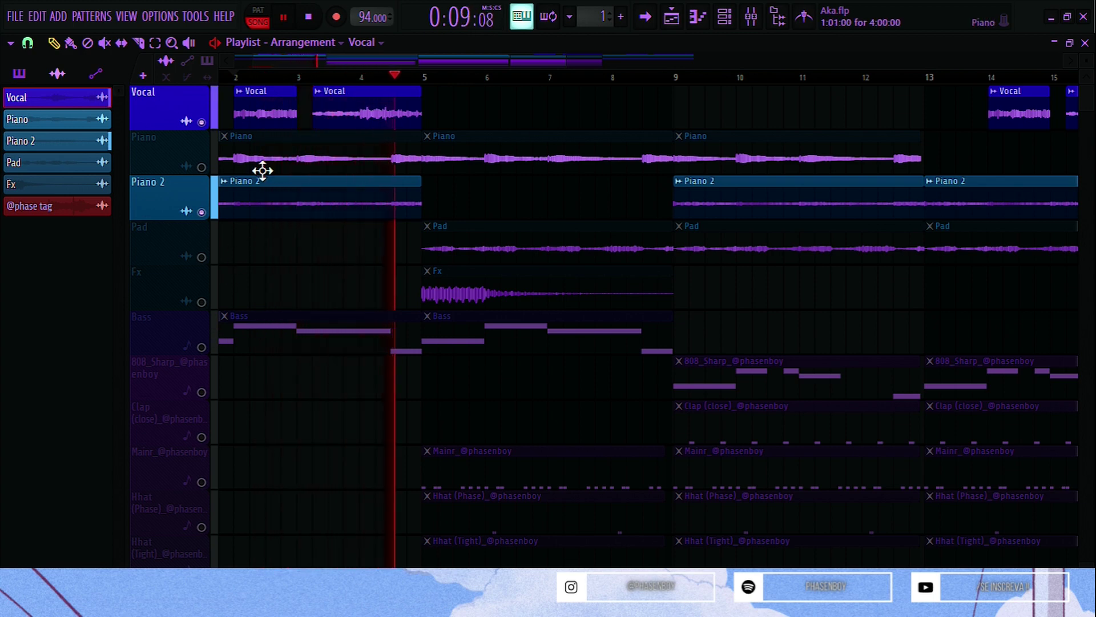
{"action": "scroll", "coordinate": [260, 171], "scroll_direction": "down", "scroll_amount": 3}
{"action": "key", "text": "space"}
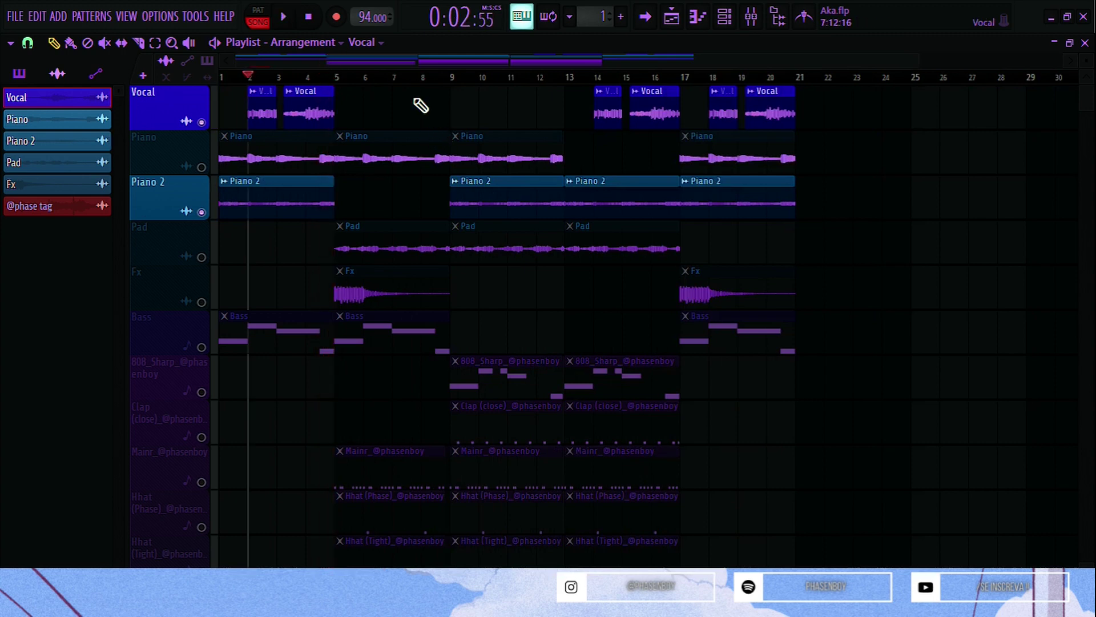
- Open the Fx channel's note pattern from the channel rack and play it back
{"action": "key", "text": "F6"}
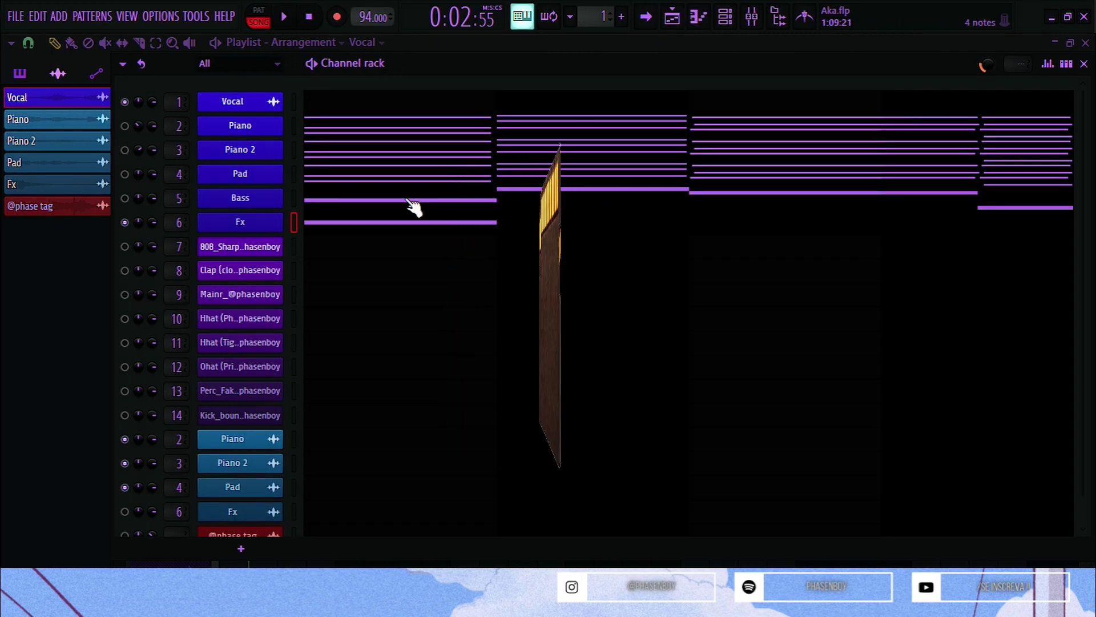
{"action": "left_click", "coordinate": [286, 17]}
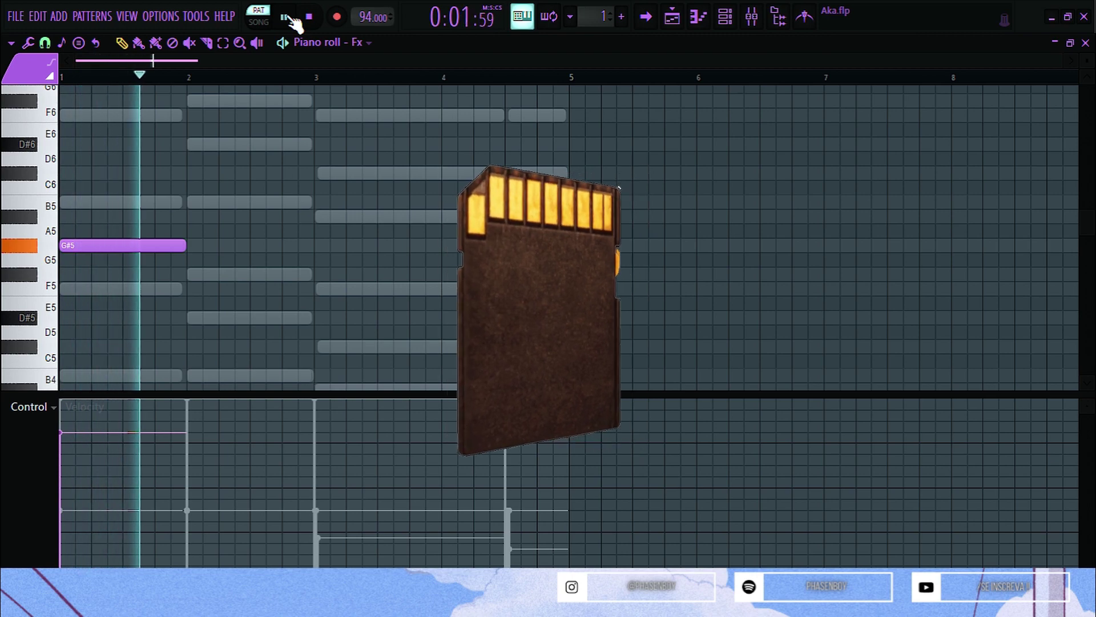
{"action": "left_click", "coordinate": [289, 18]}
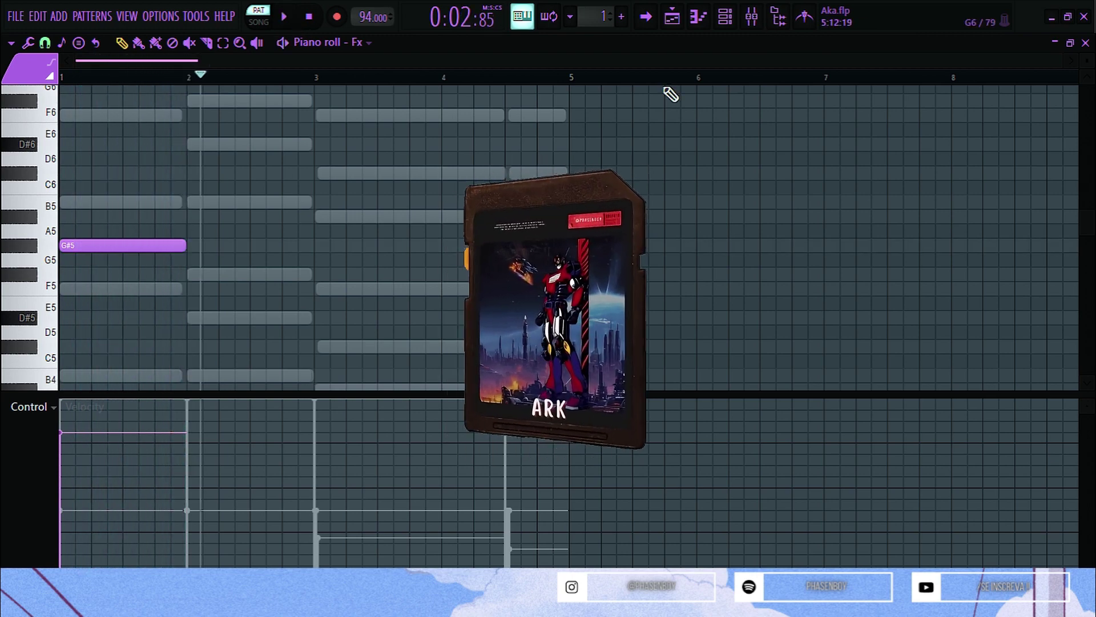
- Inspect the Cassette effect on the Fx mixer channel and close its window
{"action": "key", "text": "F9"}
{"action": "left_click", "coordinate": [392, 63]}
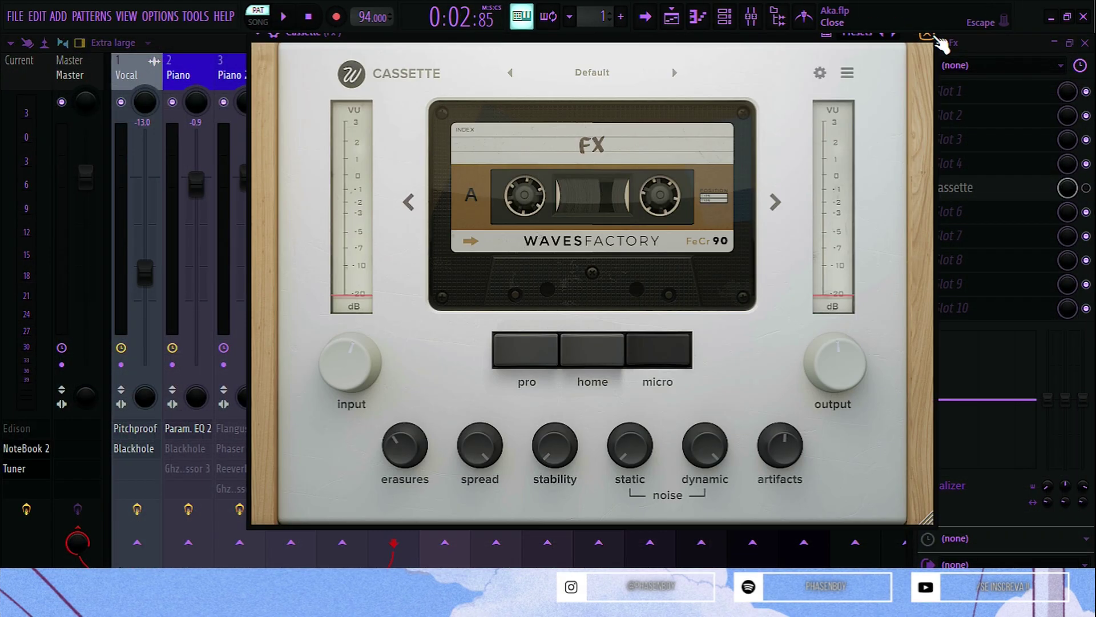
{"action": "left_click", "coordinate": [936, 39]}
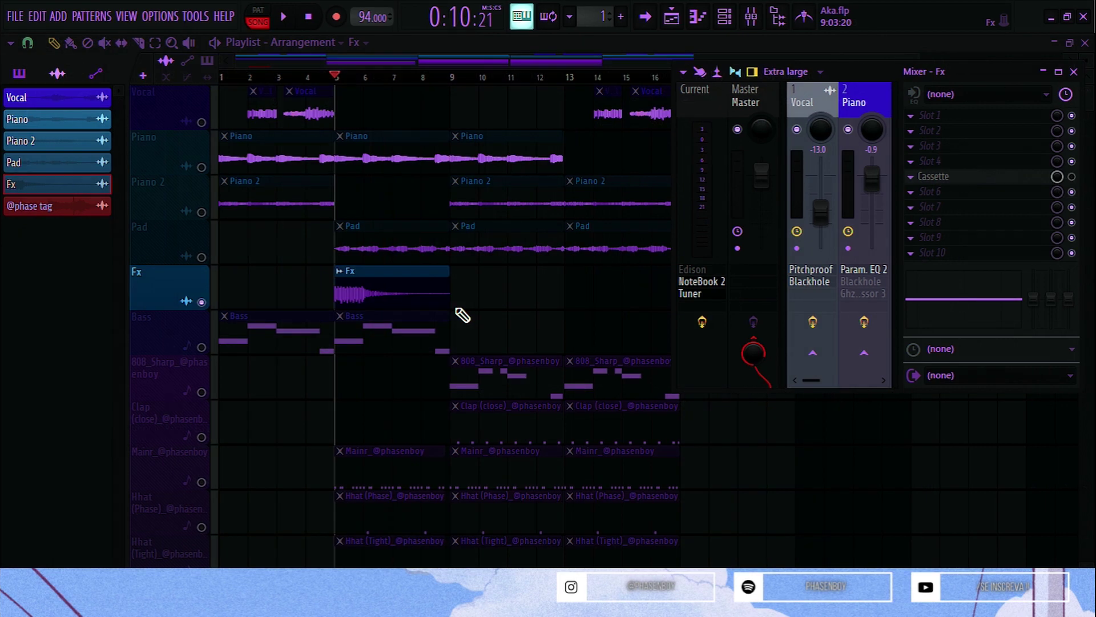
- Play the Fx track solo in the playlist and listen to the arrangement with all melody tracks unmuted
{"action": "key", "text": "space"}
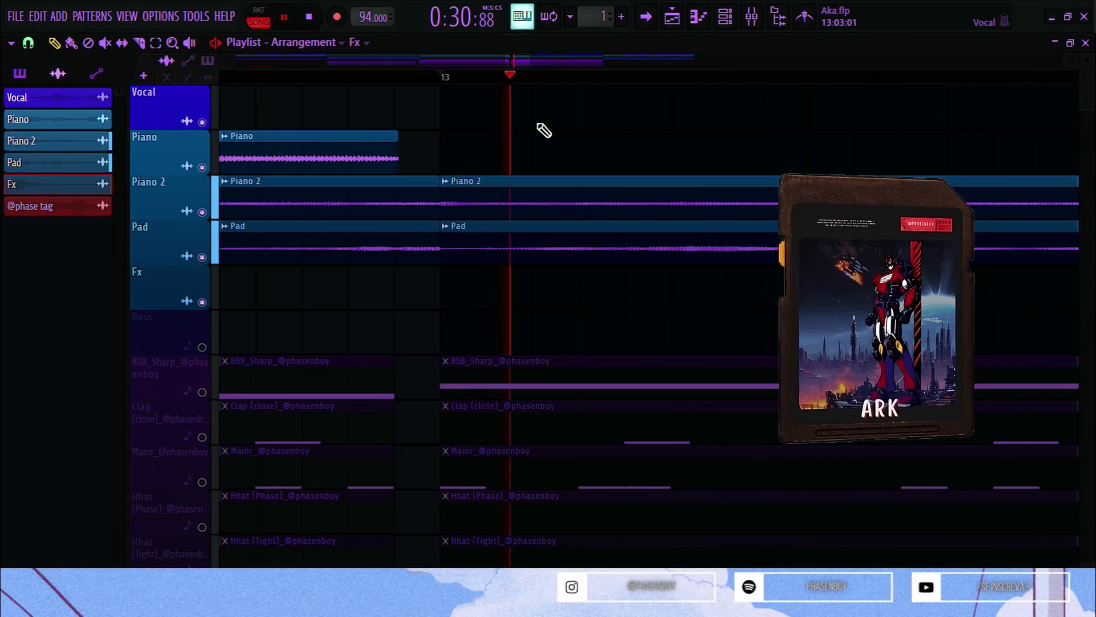
{"action": "scroll", "coordinate": [554, 139], "scroll_direction": "down", "scroll_amount": 4}
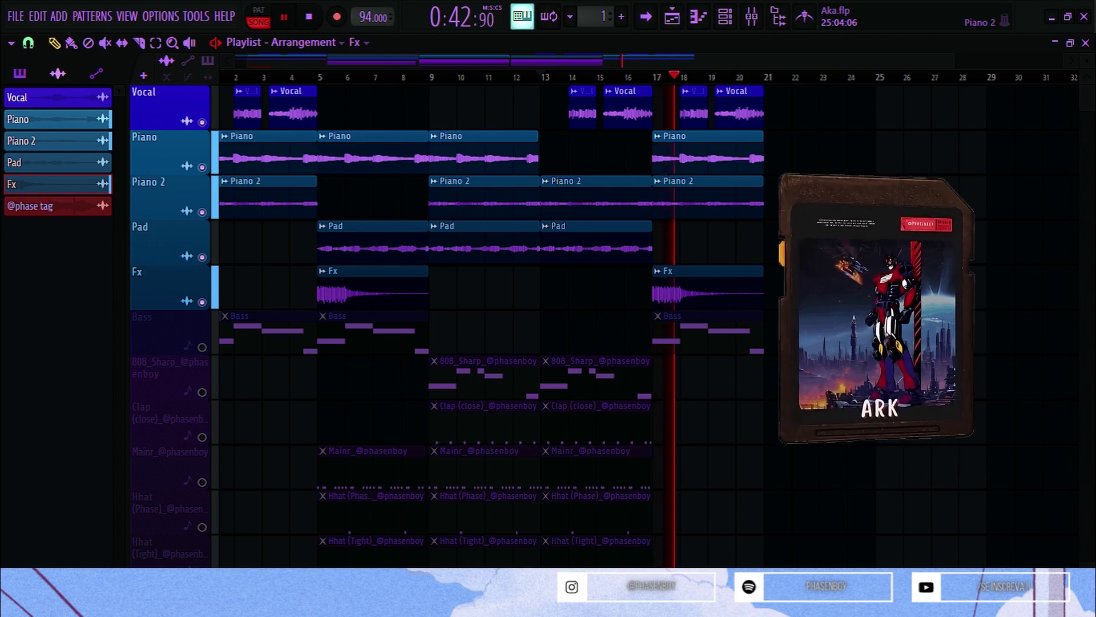
{"action": "scroll", "coordinate": [434, 325], "scroll_direction": "down", "scroll_amount": 1}
{"action": "scroll", "coordinate": [434, 325], "scroll_direction": "up", "scroll_amount": 1}
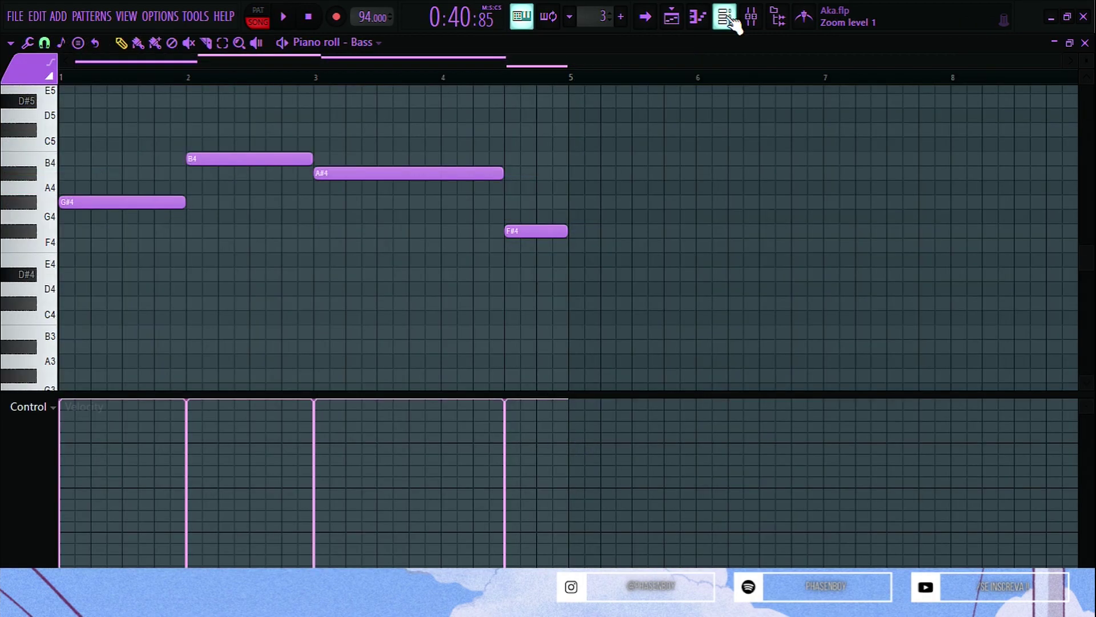
- Play back the Bass pattern on its own and in the playlist together with the melody tracks
{"action": "left_click", "coordinate": [730, 20]}
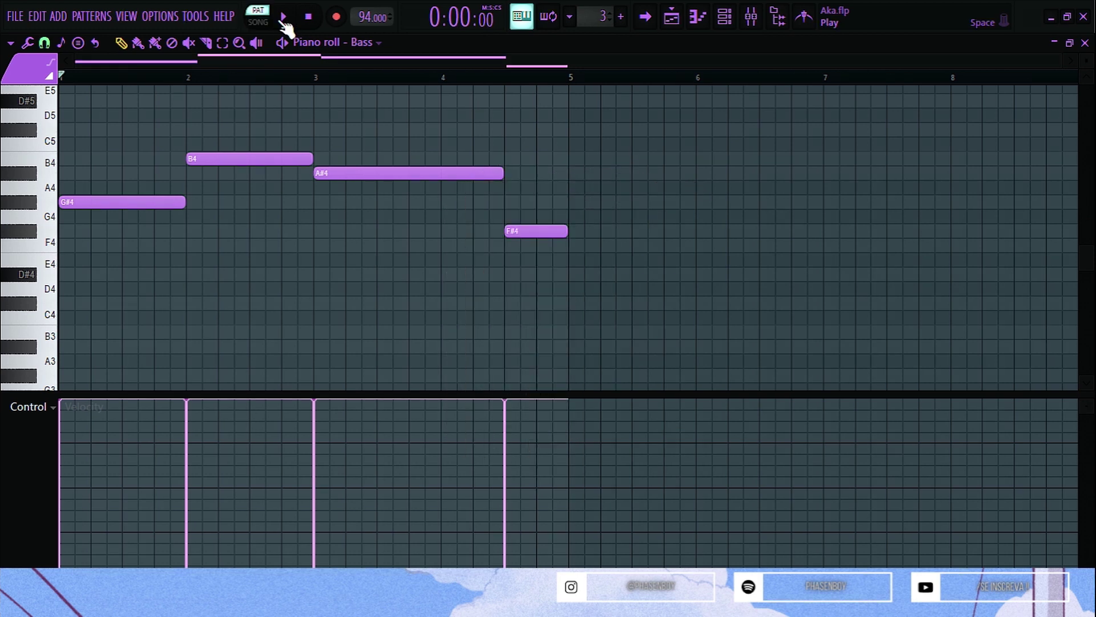
{"action": "left_click", "coordinate": [284, 17]}
{"action": "scroll", "coordinate": [611, 189], "scroll_direction": "up", "scroll_amount": 3}
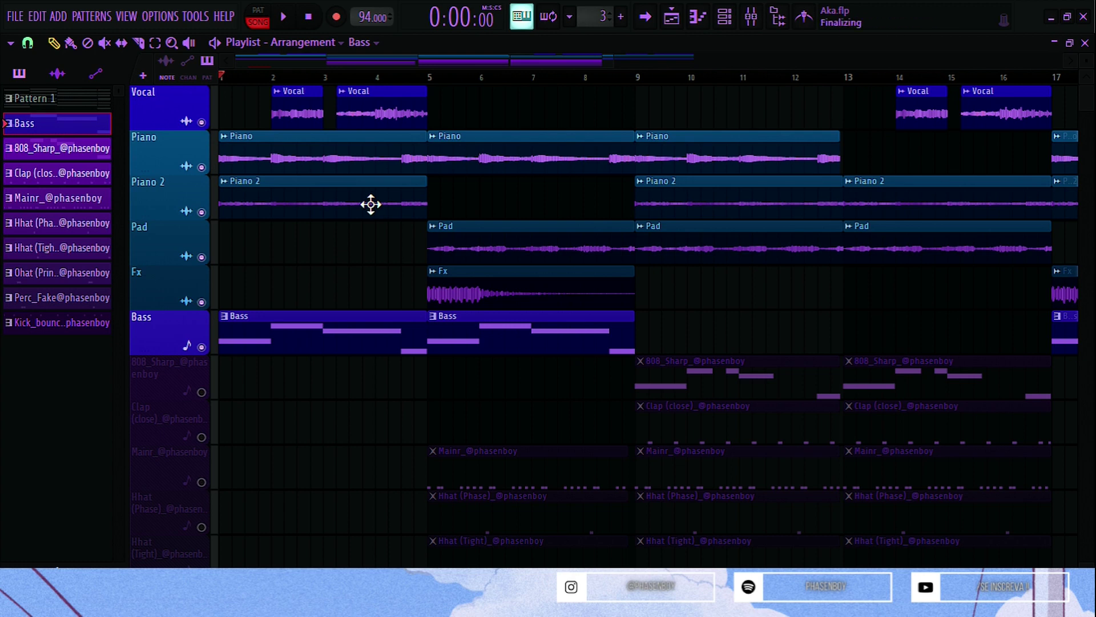
{"action": "key", "text": "space"}
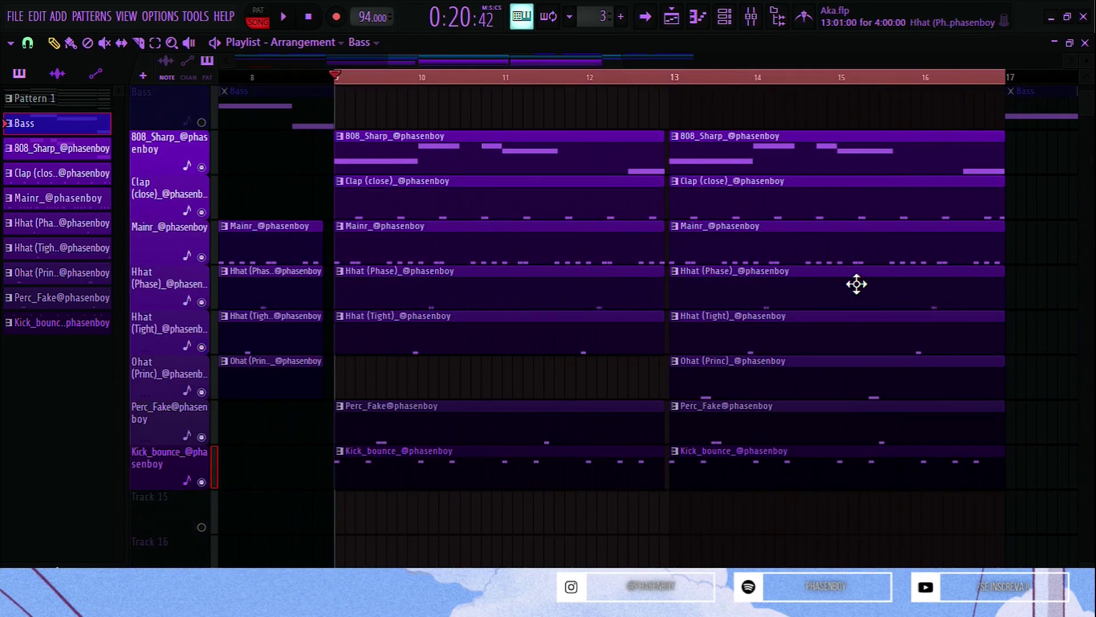
- Play the drum section from bar 9 to 16 in the playlist and look over the 808, clap, hi-hat, percussion and kick tracks
{"action": "key", "text": "space"}
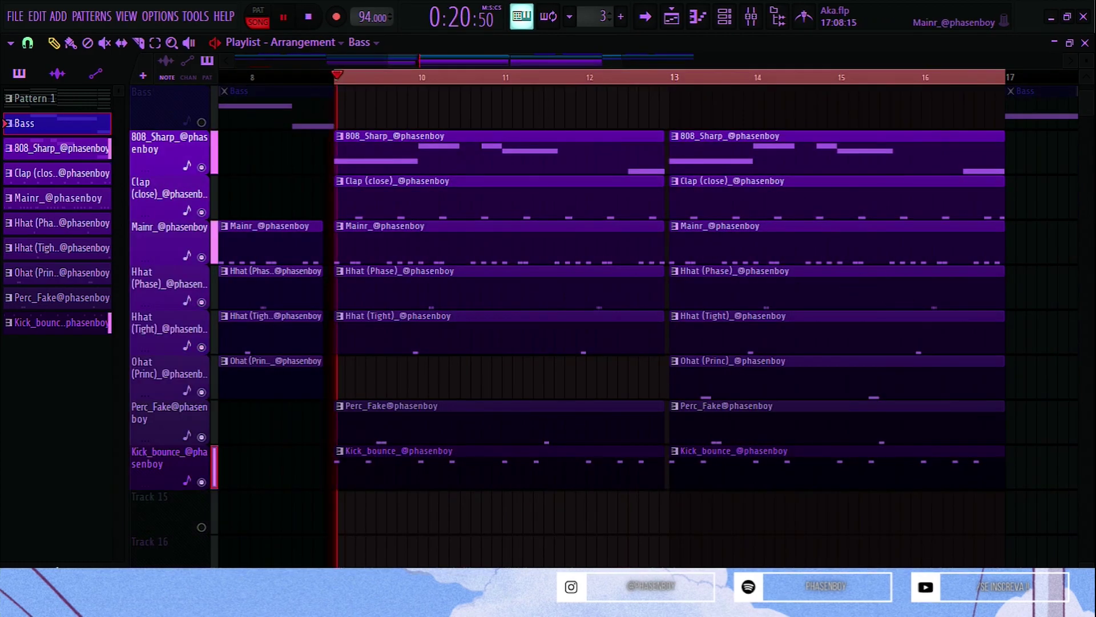
{"action": "scroll", "coordinate": [1056, 308], "scroll_direction": "up", "scroll_amount": 2}
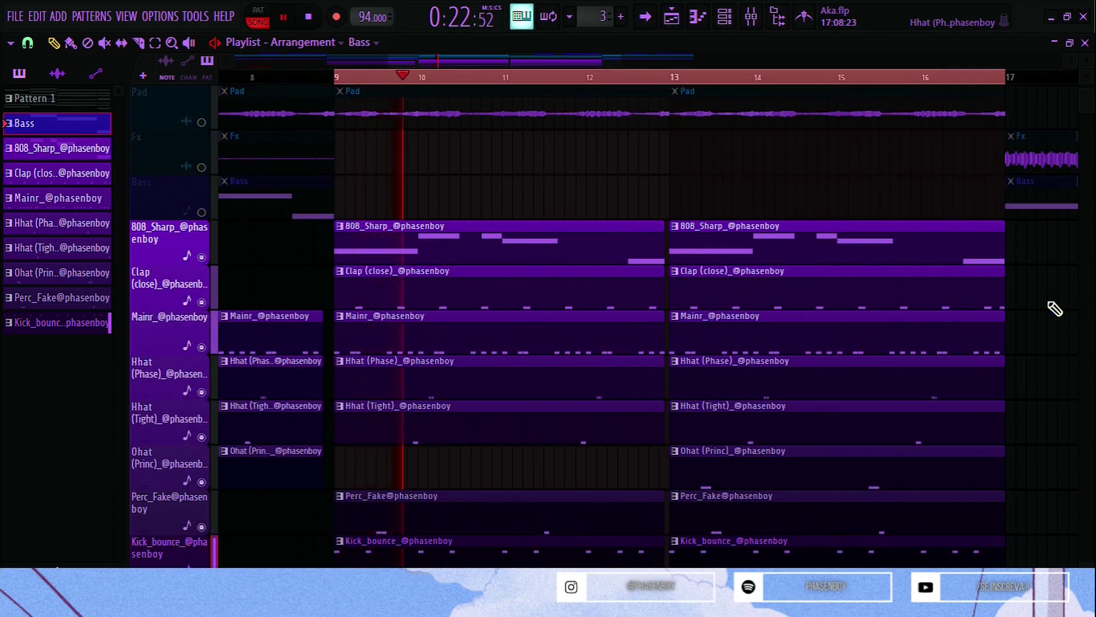
{"action": "scroll", "coordinate": [1055, 309], "scroll_direction": "down", "scroll_amount": 1}
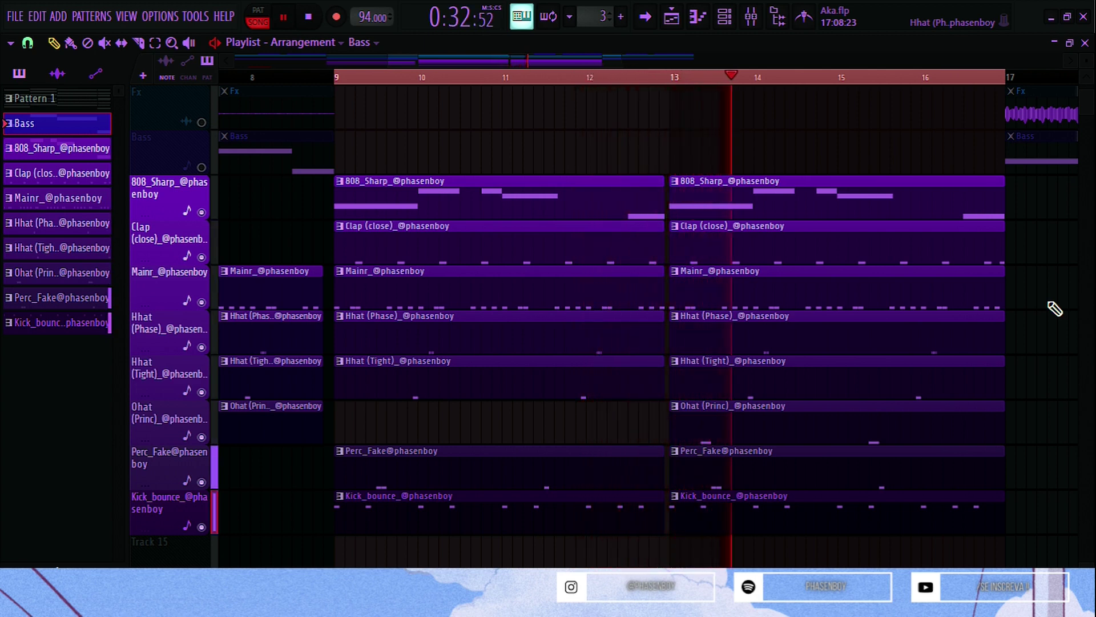
{"action": "scroll", "coordinate": [1054, 309], "scroll_direction": "up", "scroll_amount": 1}
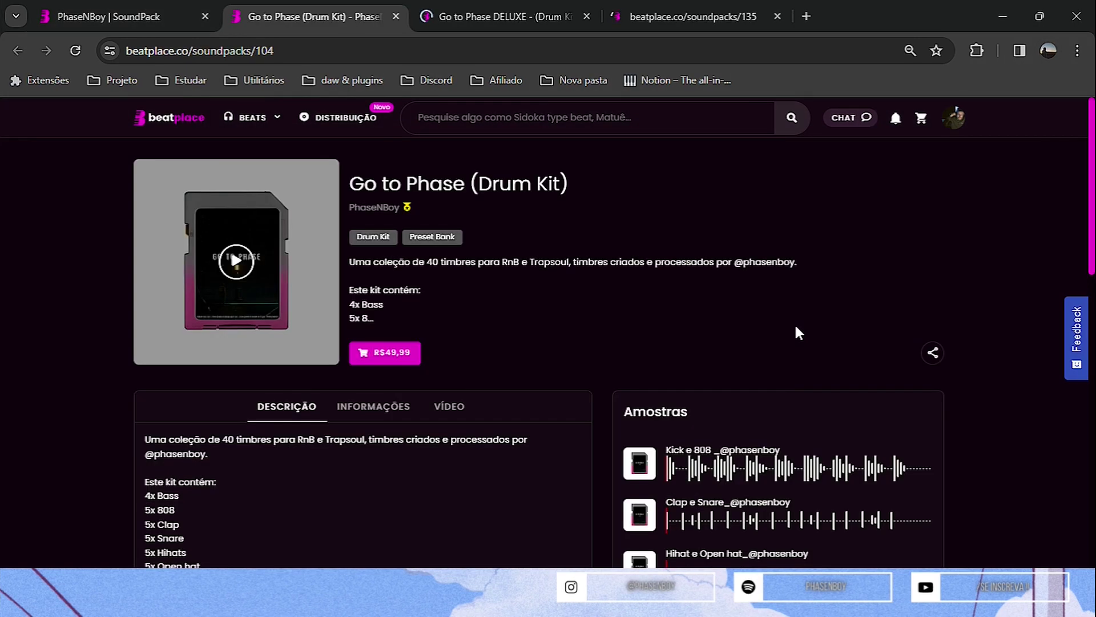
- Look through the beatplace pages for the Go to Phase drum kit, its DELUXE edition and the free Começos one-shot kit
{"action": "key", "text": "ctrl+Tab"}
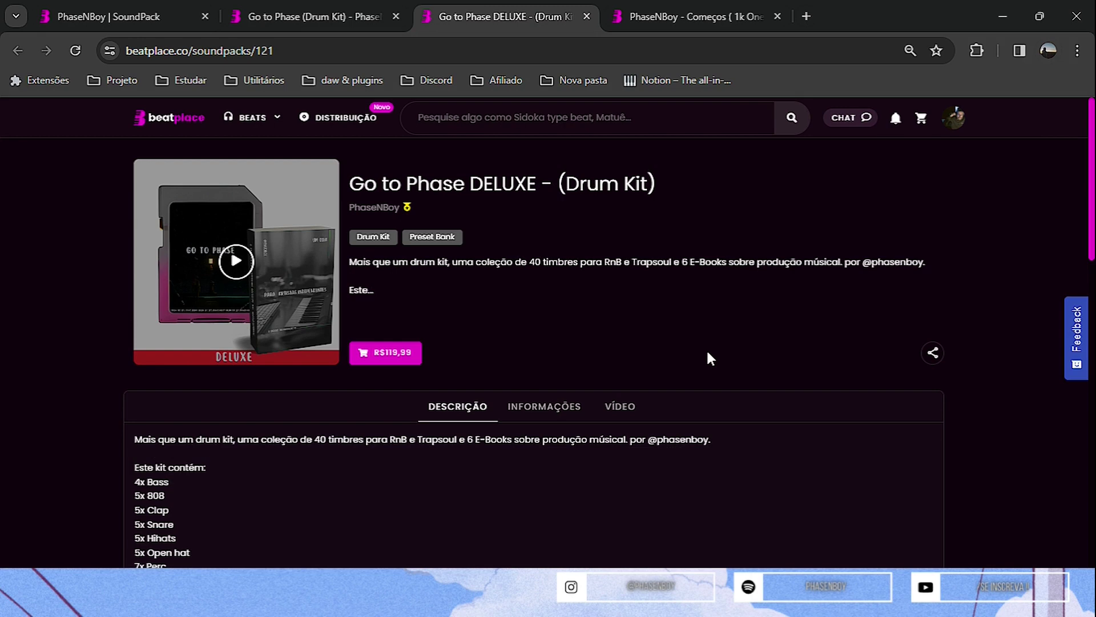
{"action": "key", "text": "ctrl+Tab"}
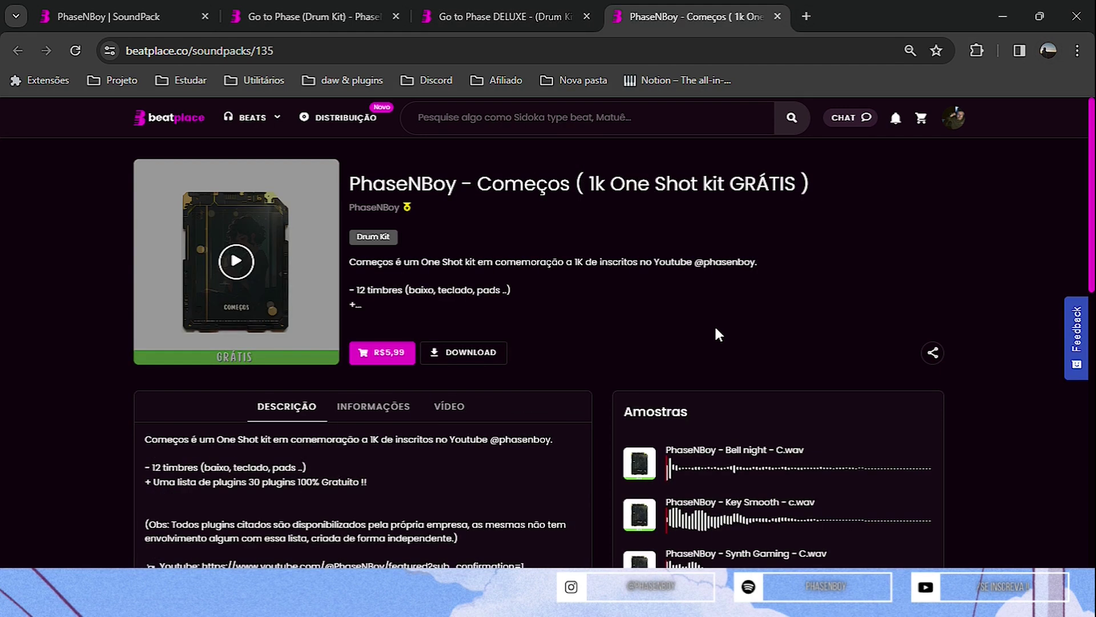
{"action": "key", "text": "ctrl+Tab"}
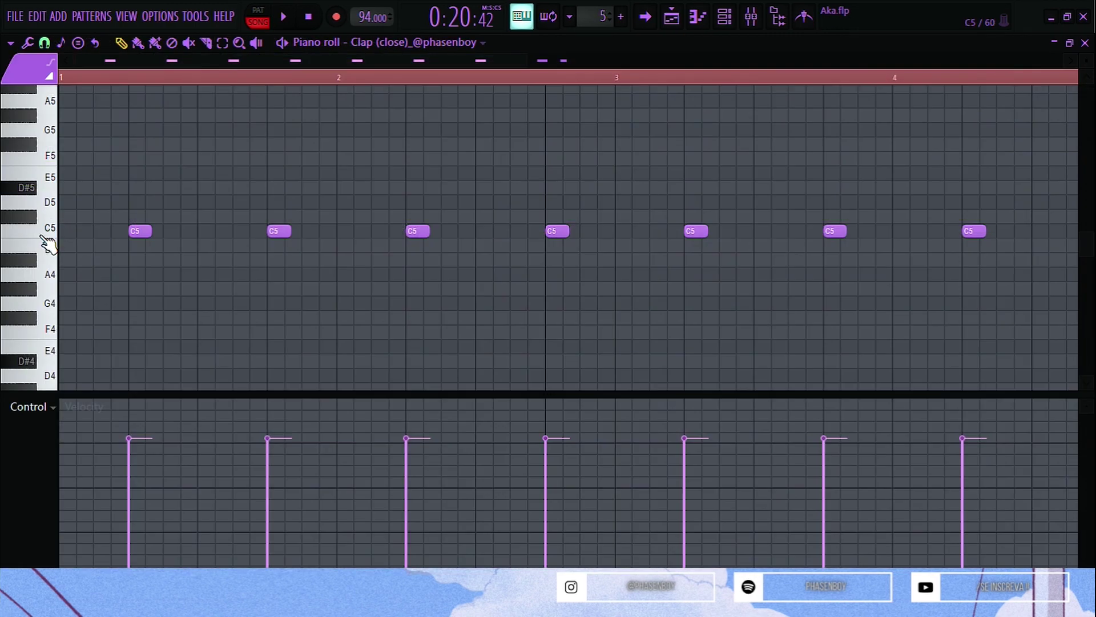
- Play back the Clap (close) and Mainr patterns in the piano roll and view the full Mainr note sequence
{"action": "left_click", "coordinate": [266, 20]}
{"action": "left_click", "coordinate": [283, 17]}
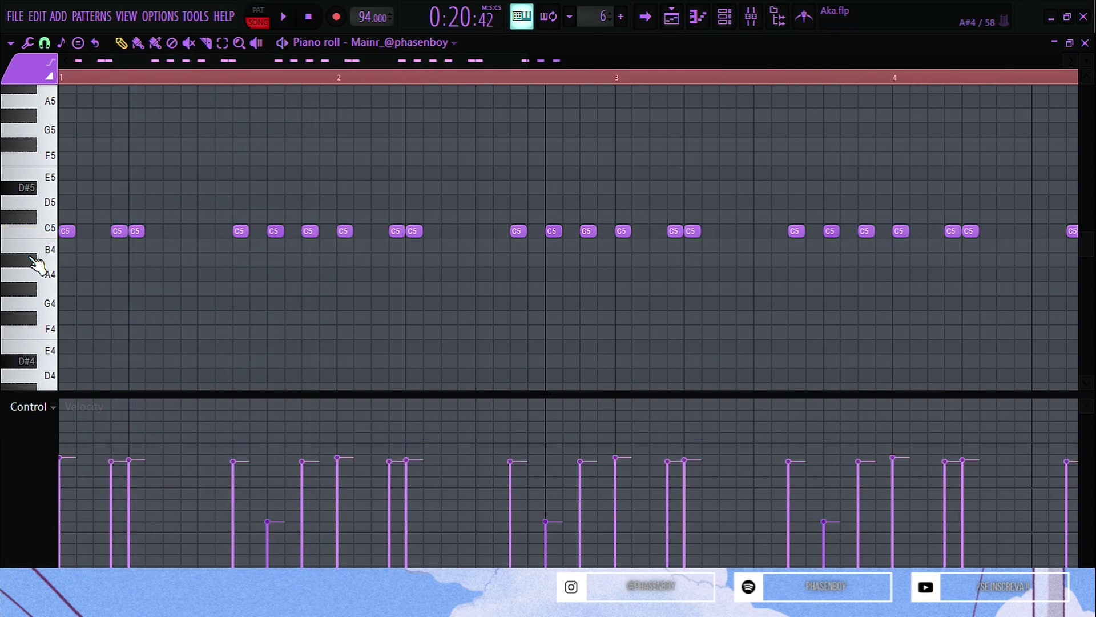
{"action": "scroll", "coordinate": [176, 258], "scroll_direction": "down", "scroll_amount": 2}
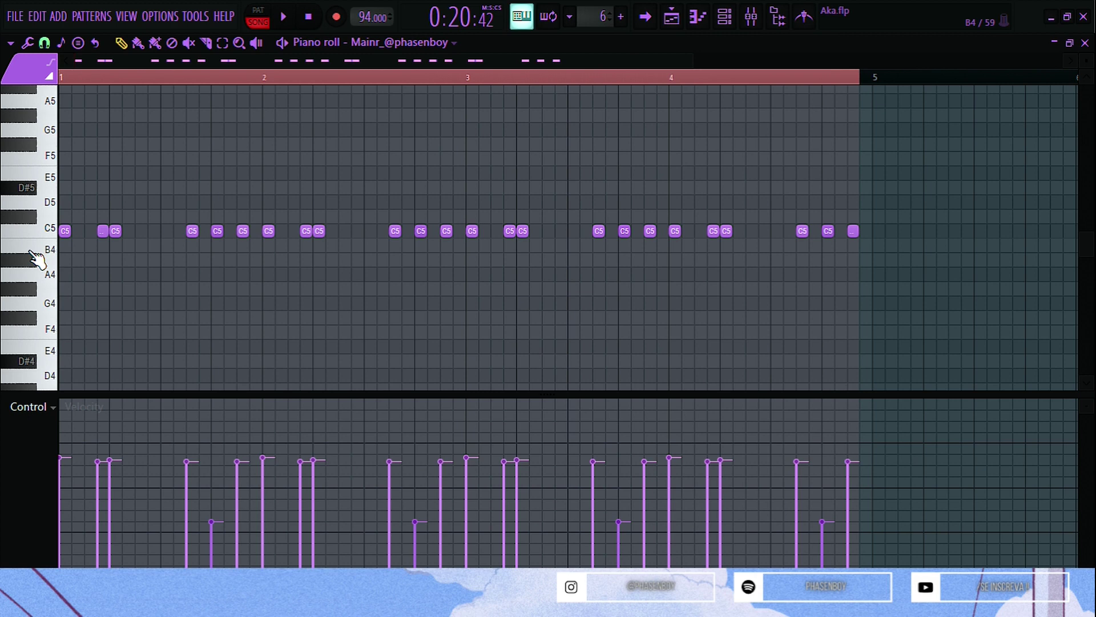
{"action": "key", "text": "space"}
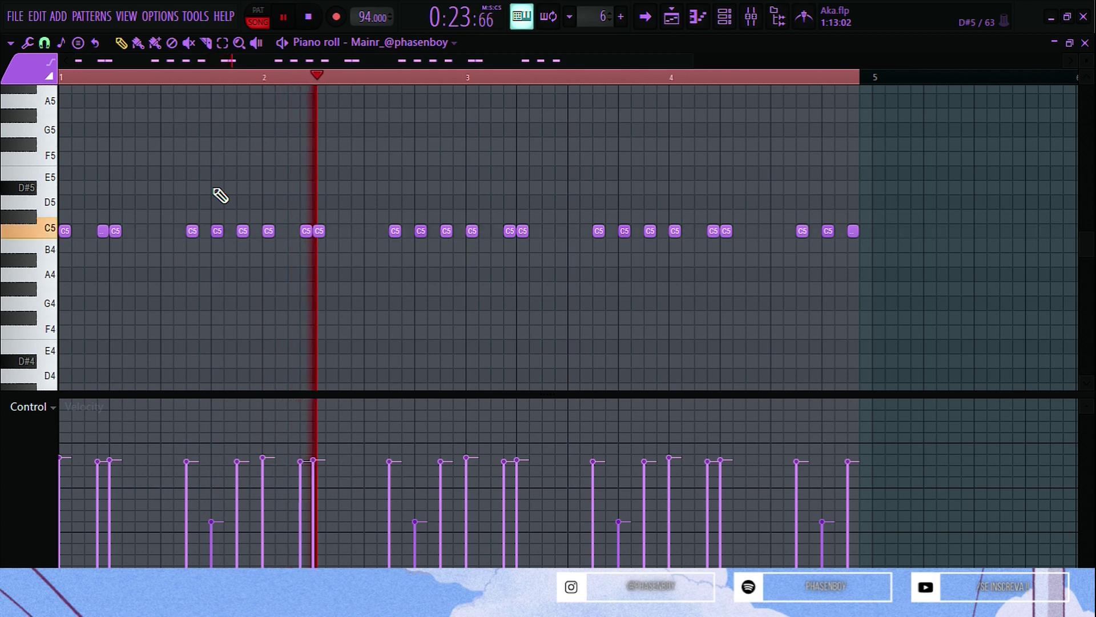
{"action": "key", "text": "space"}
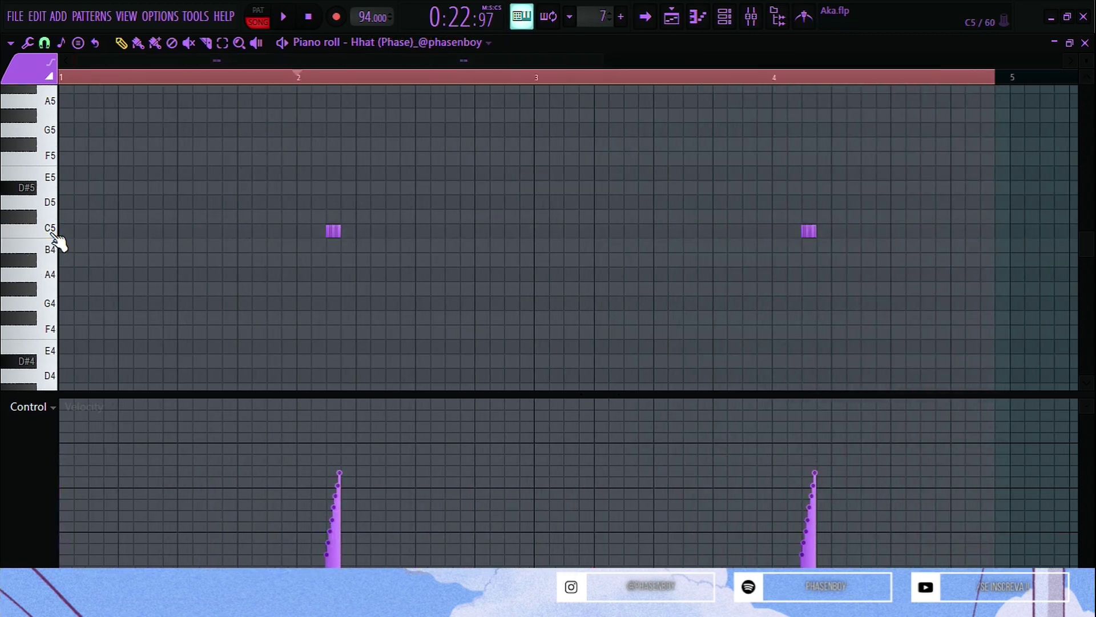
- Play back the Hhat (Phase), Hhat (Tight) and Ohat (Princ) patterns one after another in the piano roll
{"action": "key", "text": "space"}
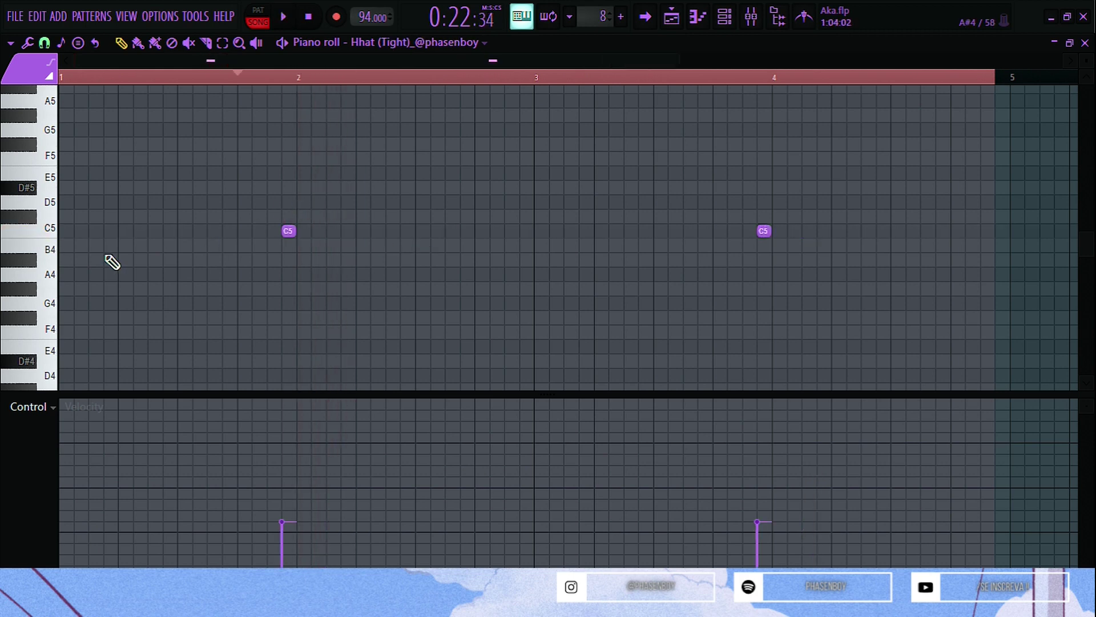
{"action": "key", "text": "space"}
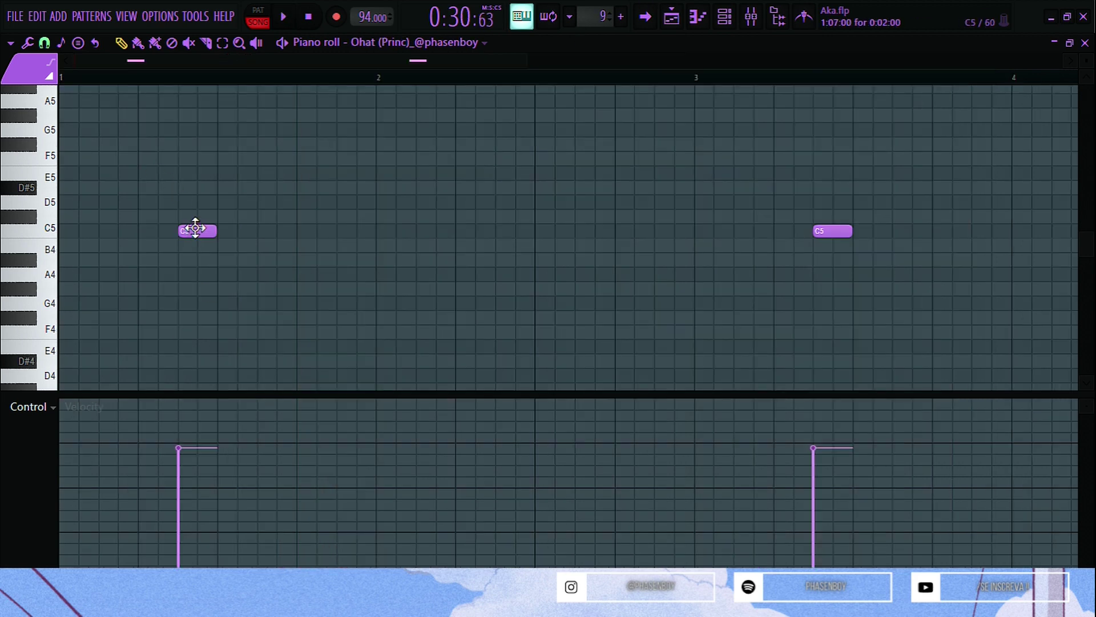
{"action": "key", "text": "space"}
{"action": "scroll", "coordinate": [315, 264], "scroll_direction": "down", "scroll_amount": 2}
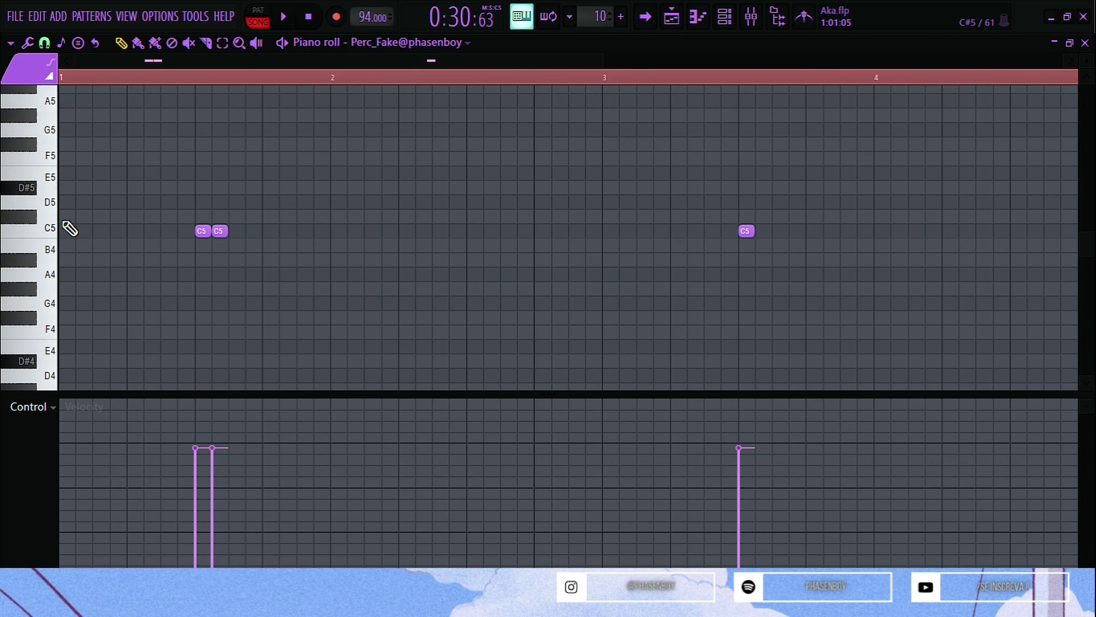
- Audition the Perc_Fake and Kick_bounce patterns in the piano roll and examine their note placement
{"action": "left_click", "coordinate": [49, 228]}
{"action": "key", "text": "space"}
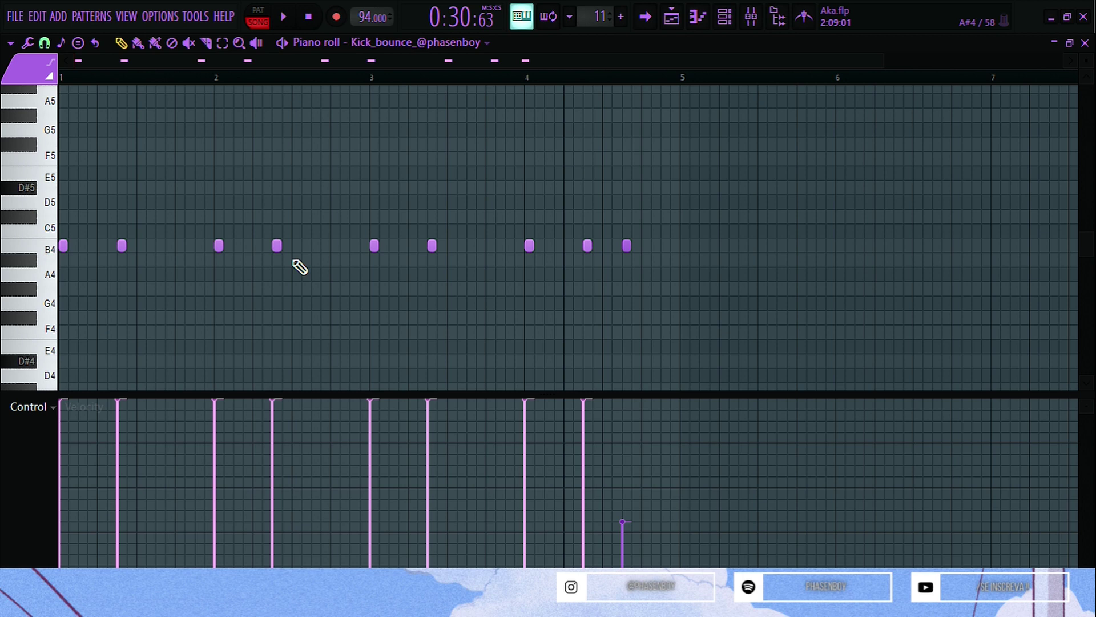
{"action": "key", "text": "space"}
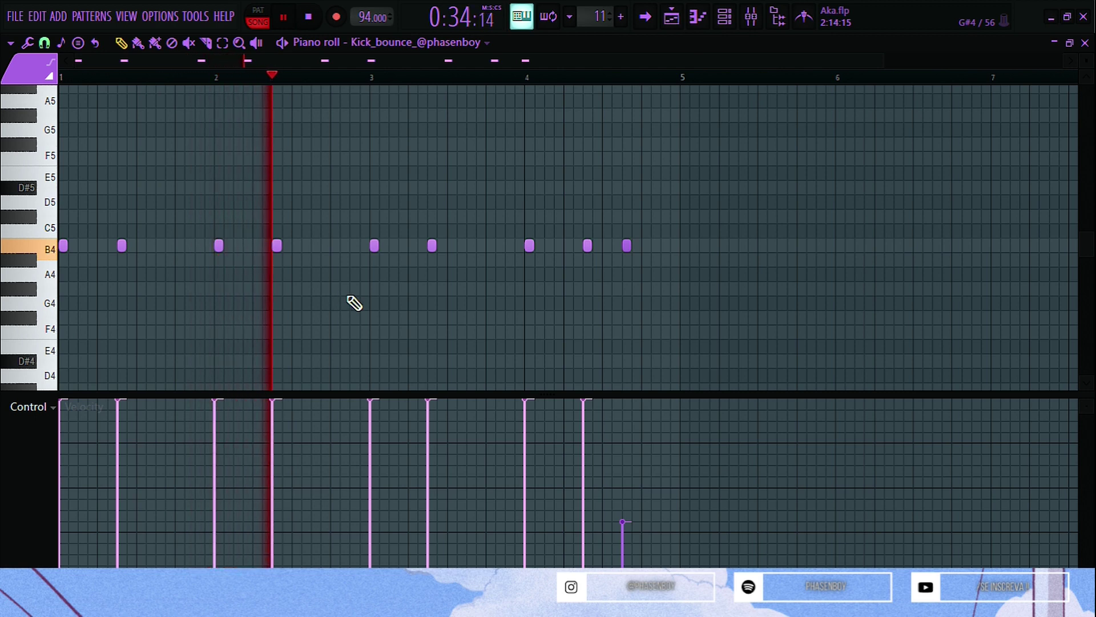
{"action": "key", "text": "space"}
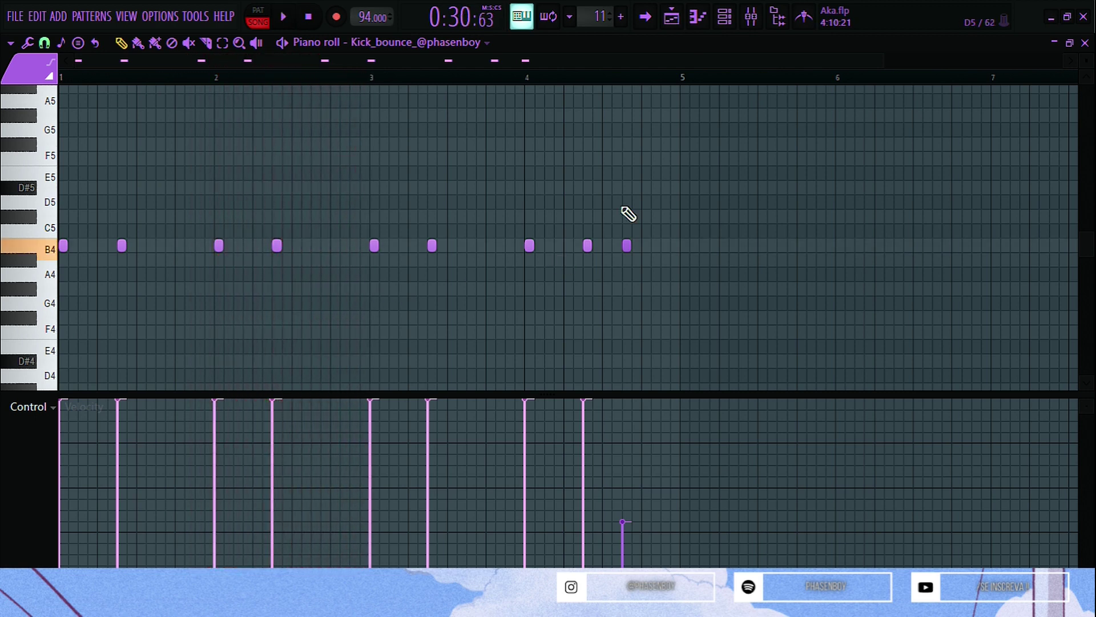
{"action": "left_click_drag", "start_coordinate": [477, 195], "coordinate": [325, 290]}
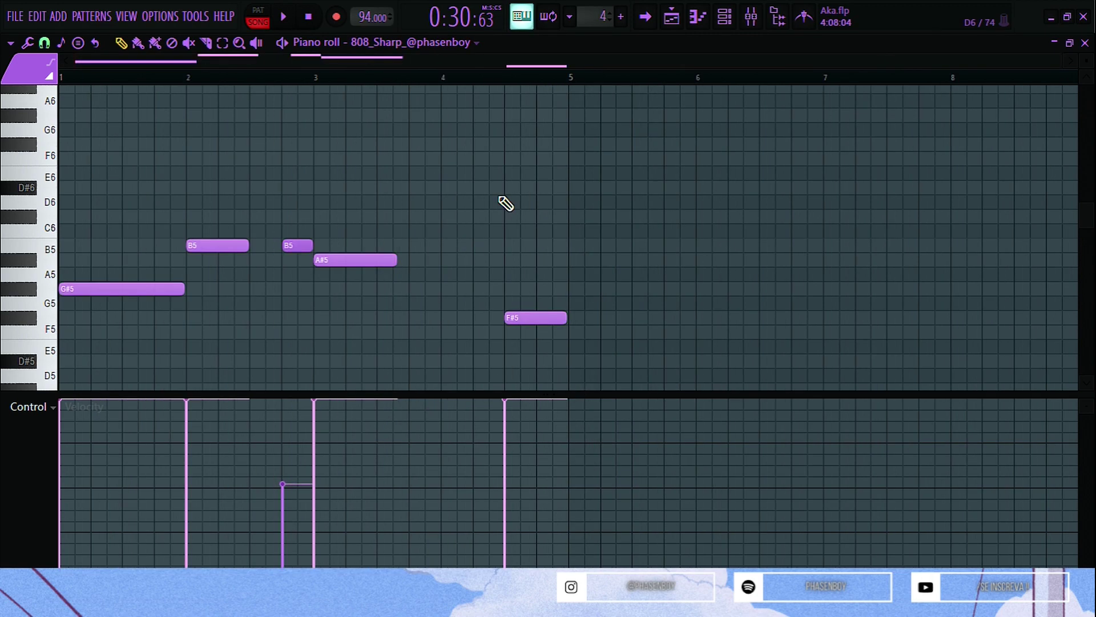
- Play back the 808_Sharp pattern in the piano roll and examine its bass notes
{"action": "scroll", "coordinate": [506, 203], "scroll_direction": "down", "scroll_amount": 3}
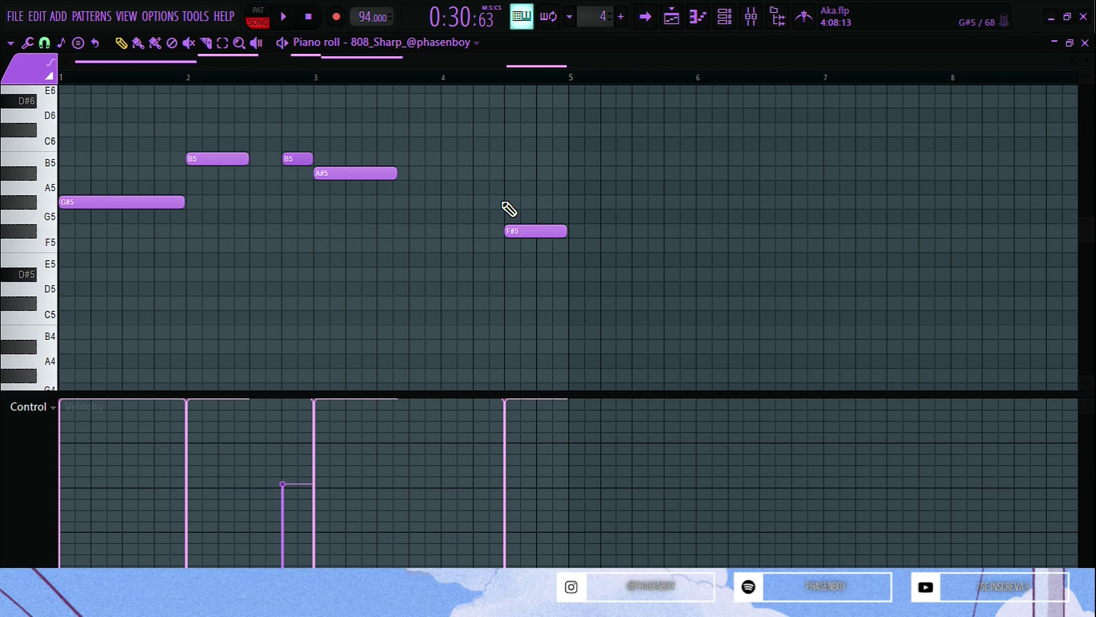
{"action": "key", "text": "space"}
{"action": "scroll", "coordinate": [503, 194], "scroll_direction": "up", "scroll_amount": 3}
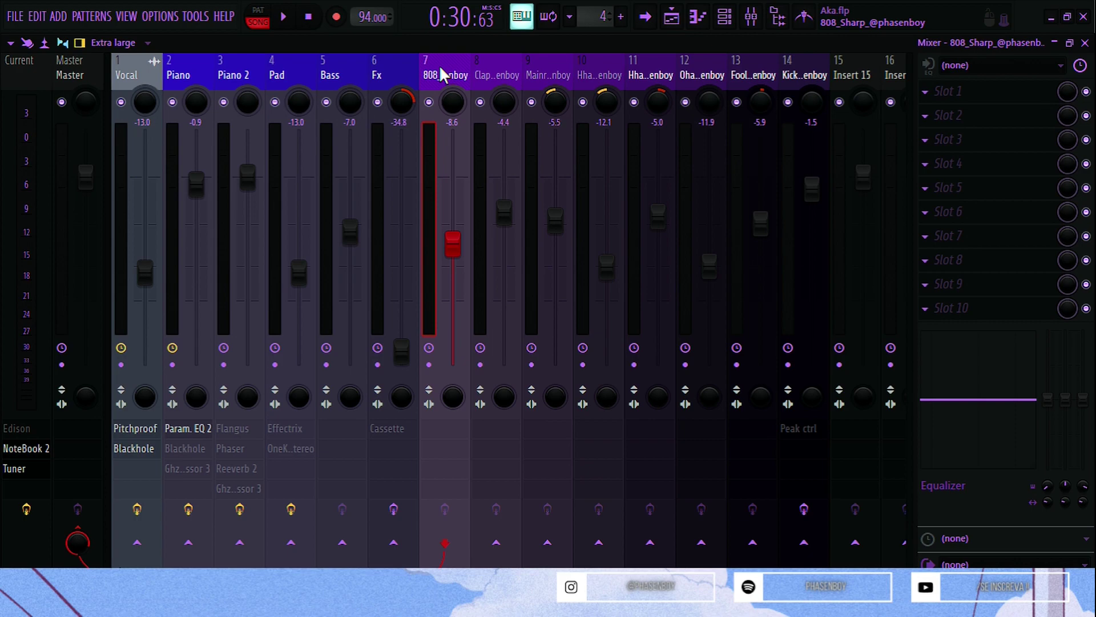
- Play the arrangement in the playlist with the time selection extended through bar 20, and check the channel rack
{"action": "key", "text": "F5"}
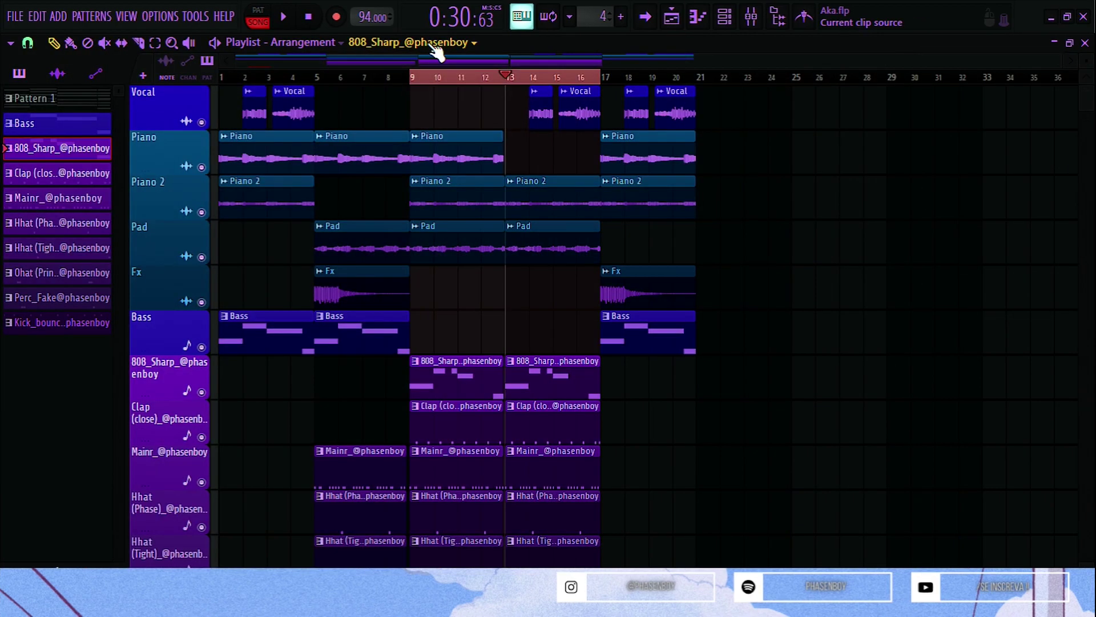
{"action": "key", "text": "space"}
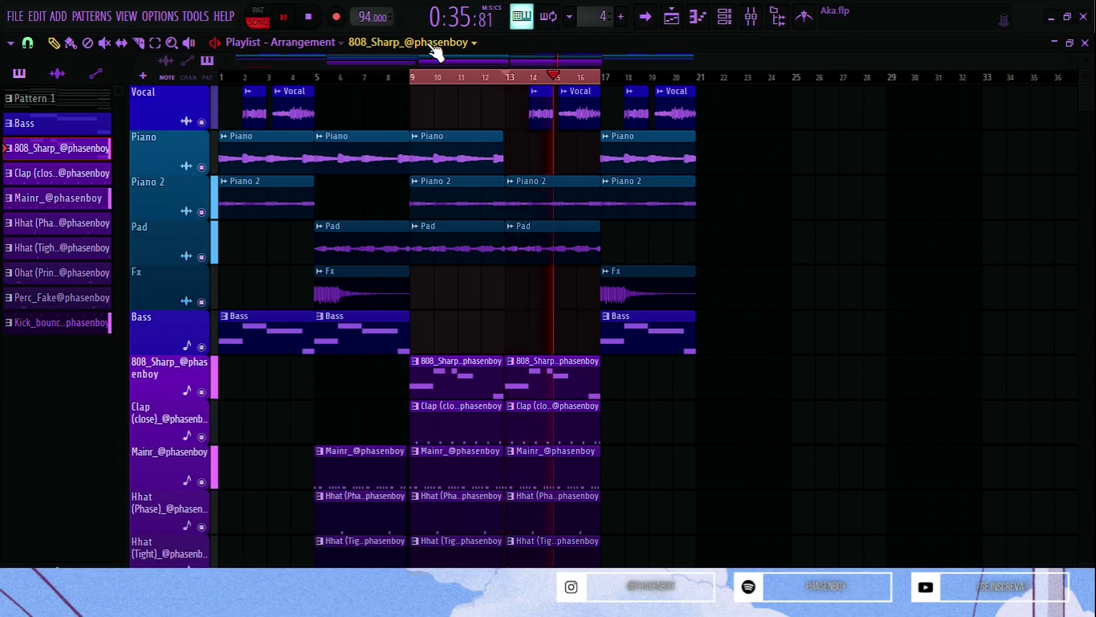
{"action": "left_click_drag", "start_coordinate": [600, 76], "coordinate": [689, 80]}
{"action": "left_click", "coordinate": [830, 153]}
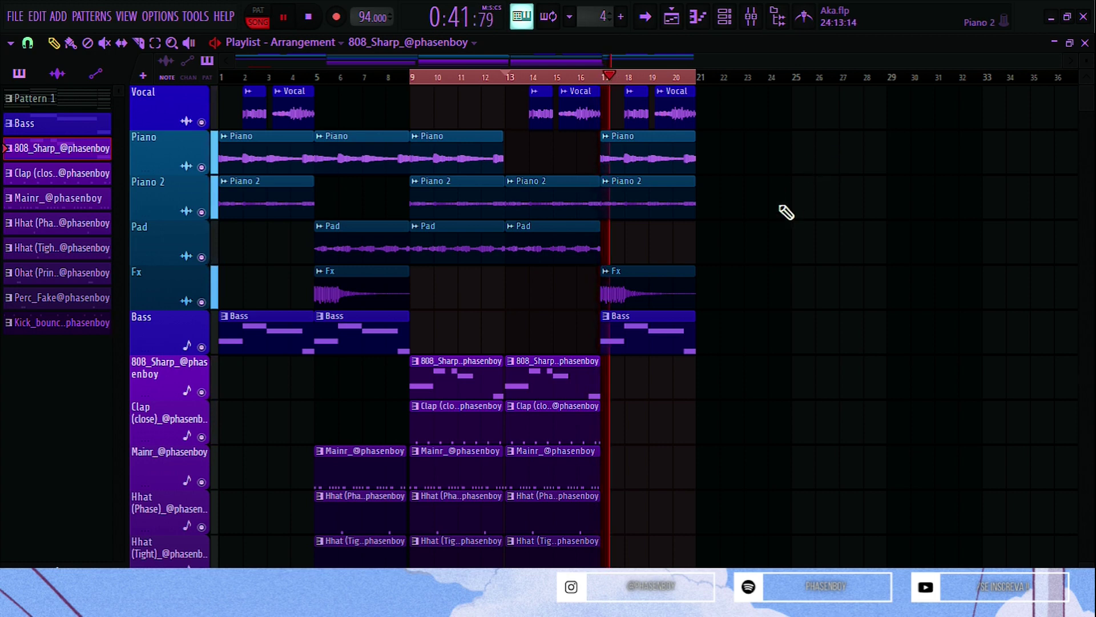
{"action": "left_click", "coordinate": [724, 17]}
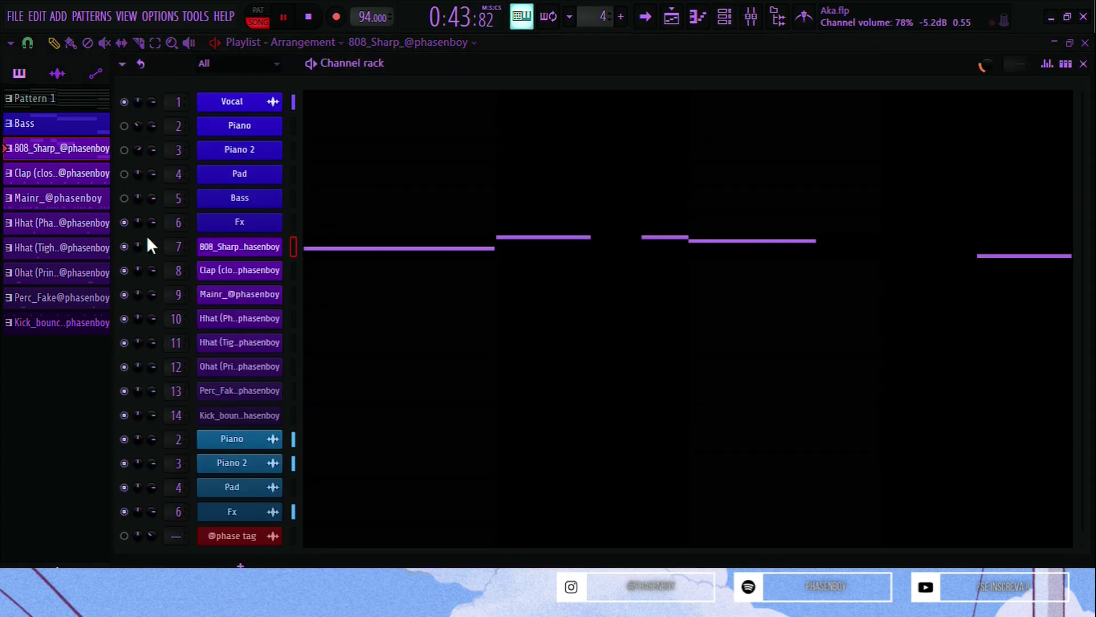
{"action": "left_click", "coordinate": [676, 43]}
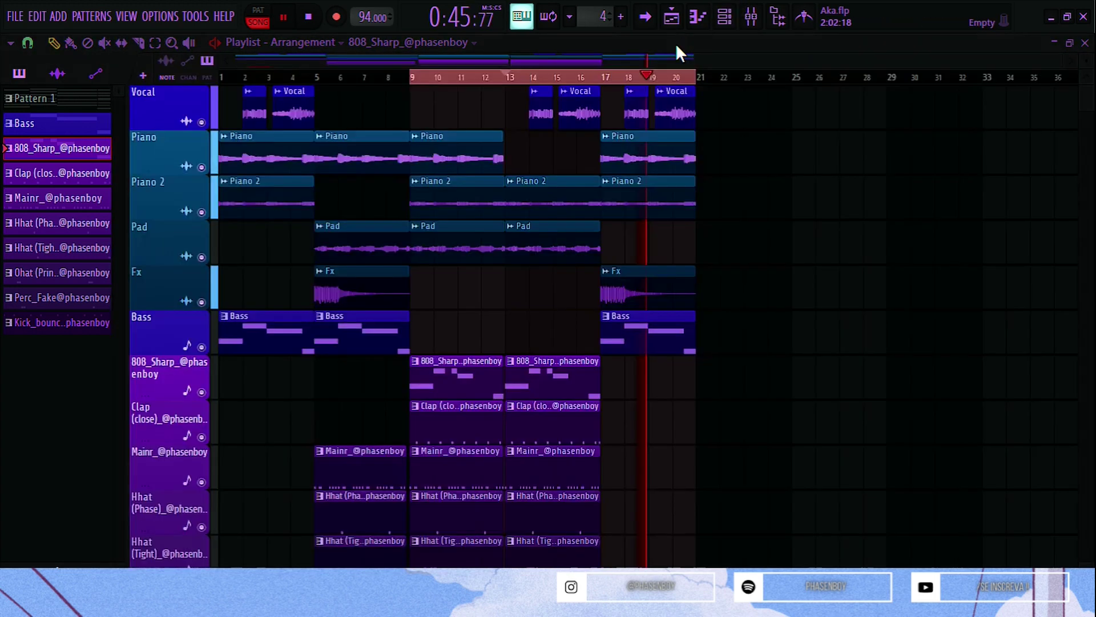